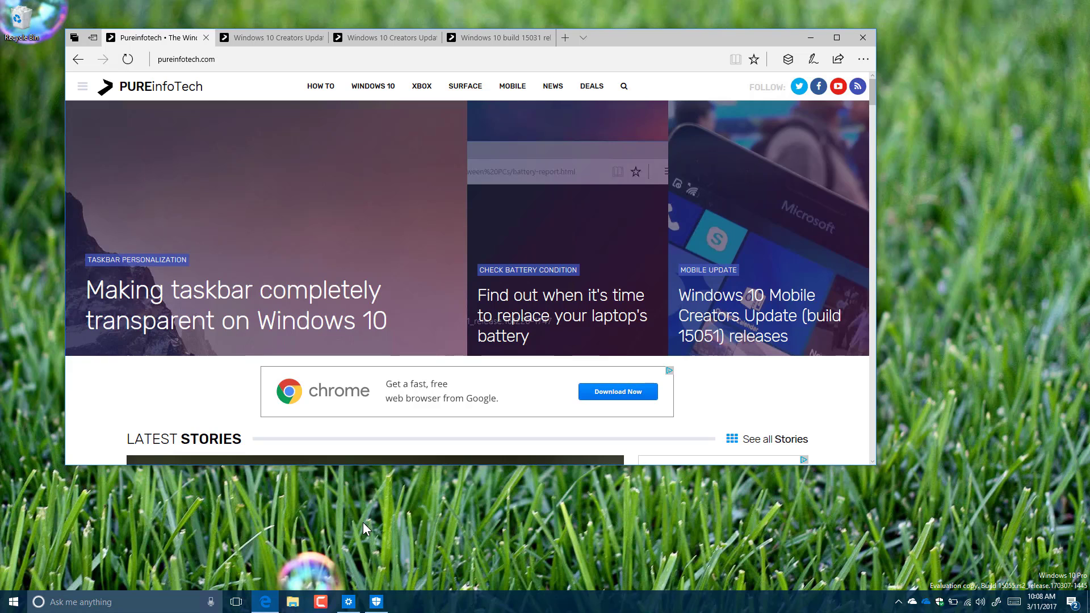
# Run winver to show About Windows (Version 1703, OS Build 15055.0) and move it centre-left
pyautogui.click(352, 506)
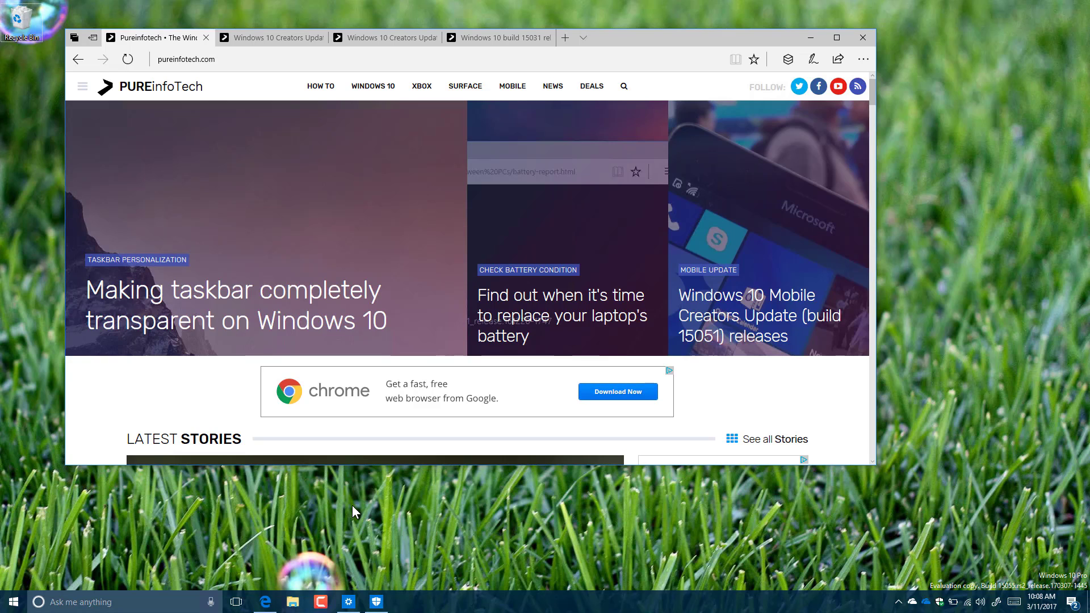
pyautogui.press('super+r')
pyautogui.click(109, 558)
pyautogui.moveTo(136, 26); pyautogui.dragTo(286, 138)
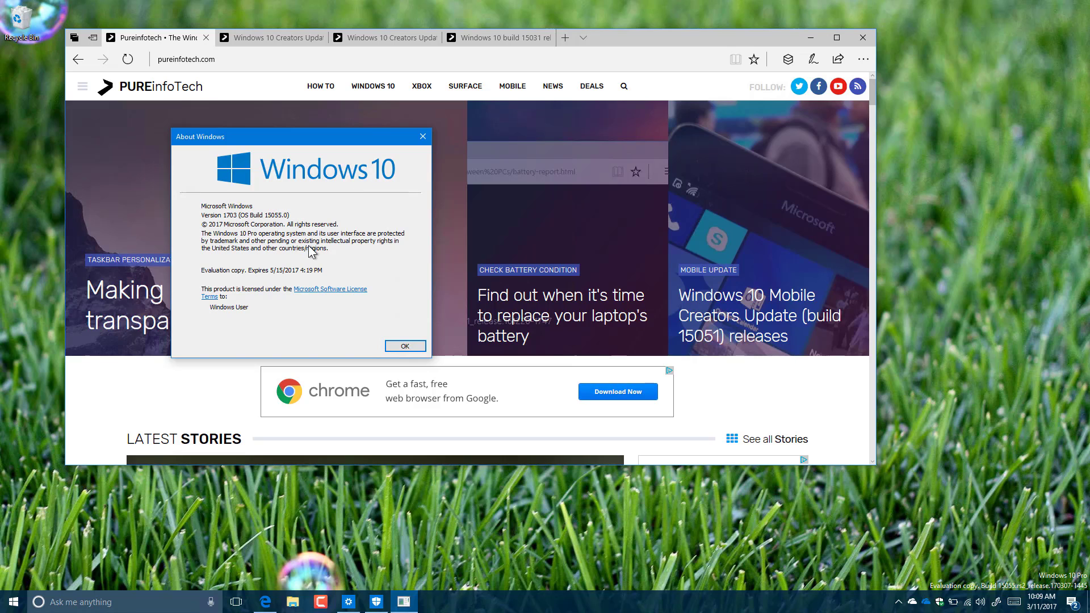
# Open and close Cortana's suggestions panel, then minimize Edge to the taskbar
pyautogui.click(97, 601)
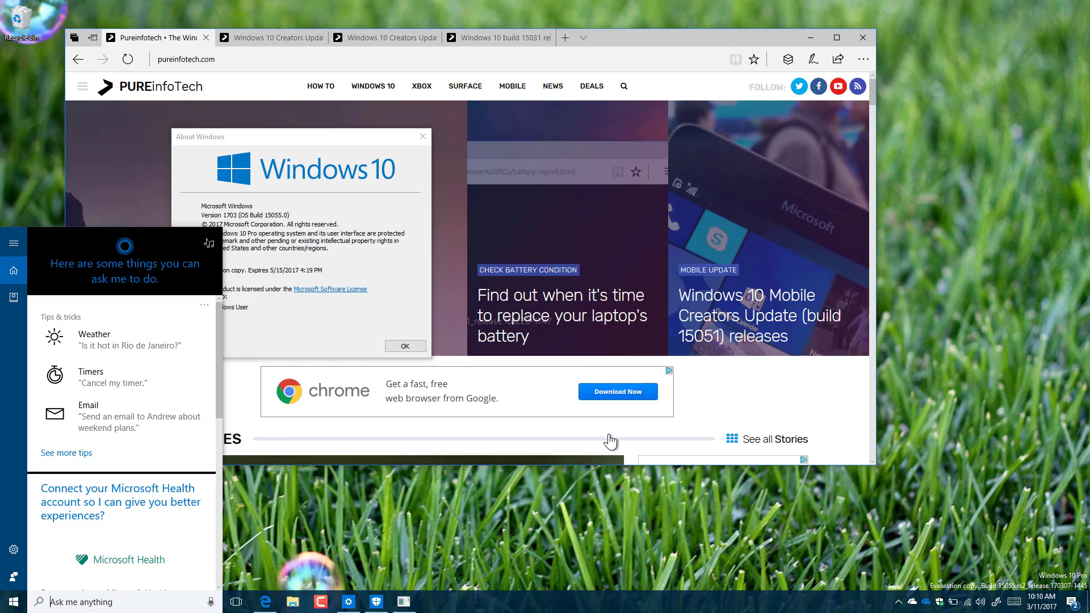
pyautogui.click(811, 39)
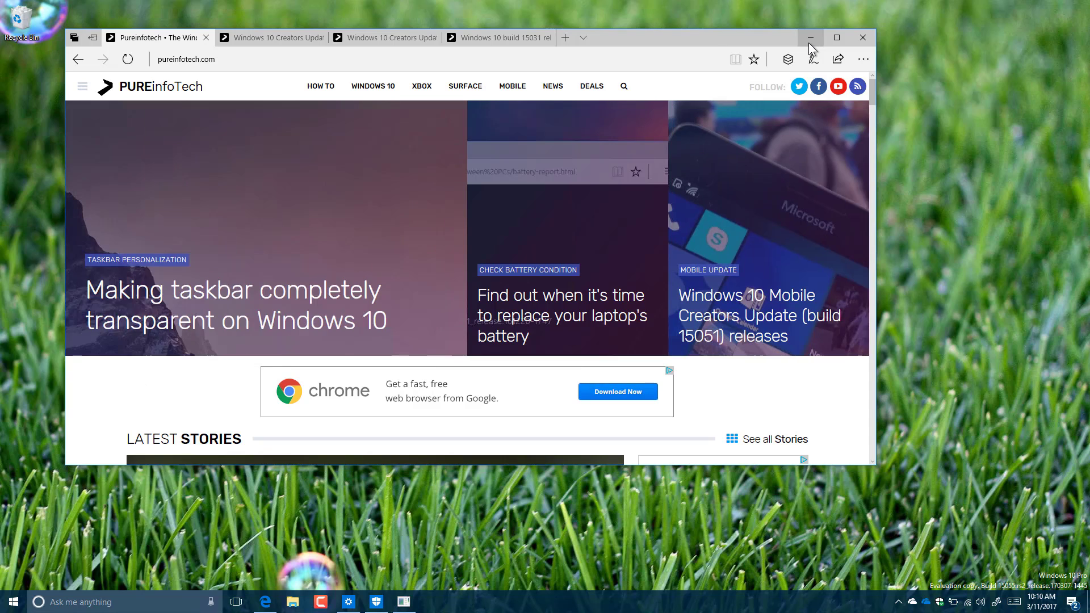
# Close About Windows and bring up the Settings home page from the taskbar
pyautogui.click(417, 138)
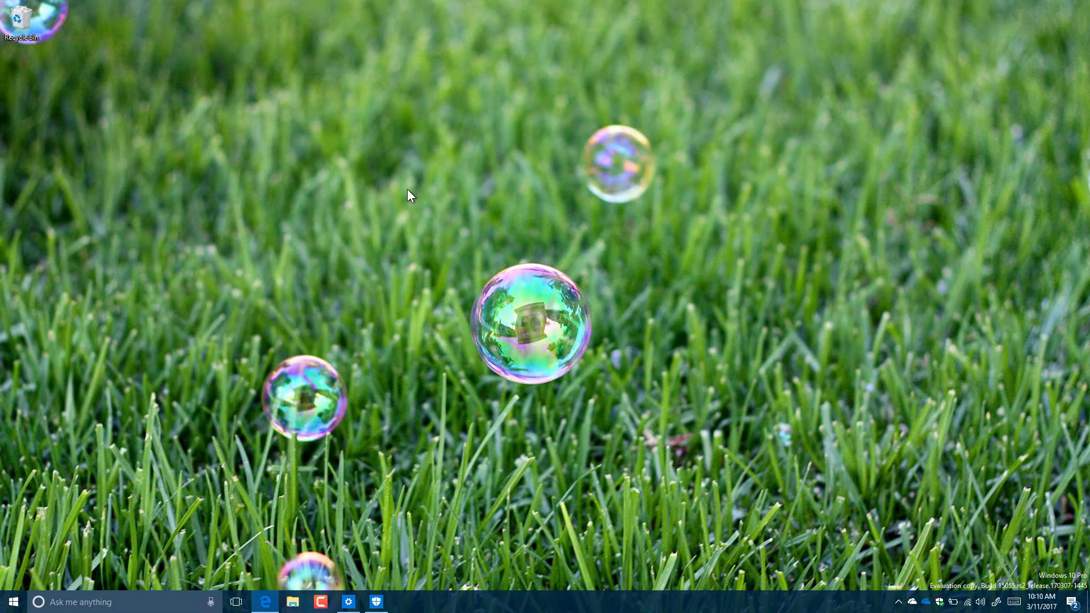
pyautogui.click(349, 602)
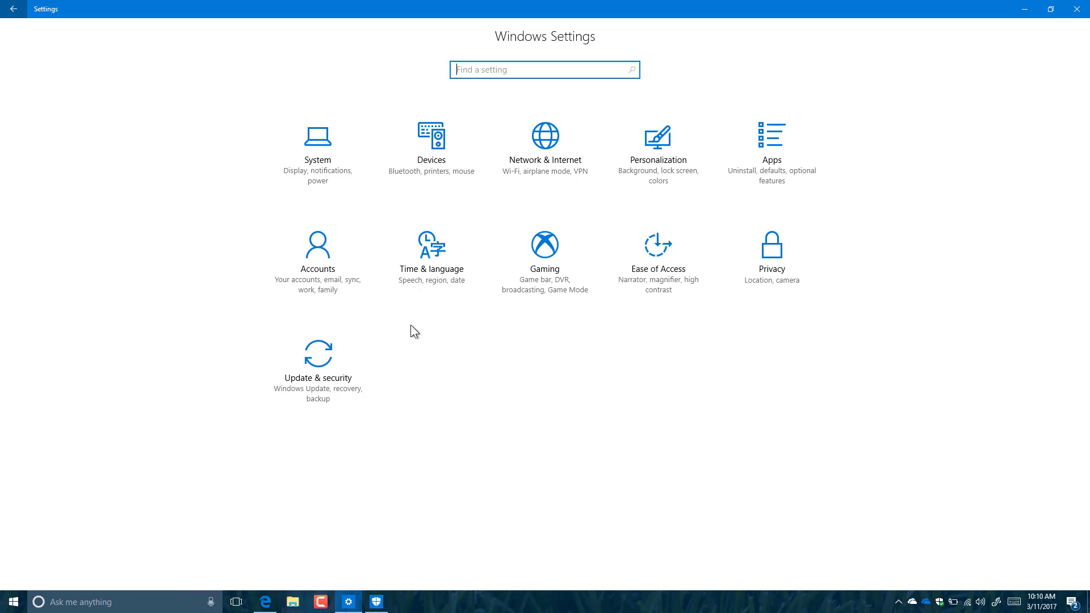
# Go to System > Battery and check video playback options, leaving Optimize for battery life
pyautogui.click(317, 148)
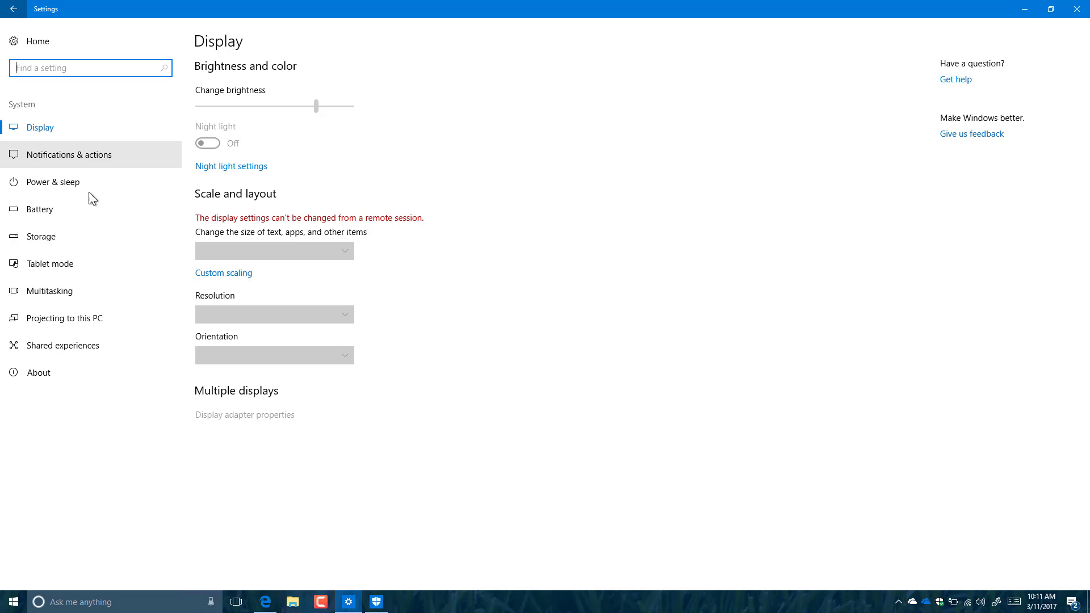
pyautogui.click(83, 209)
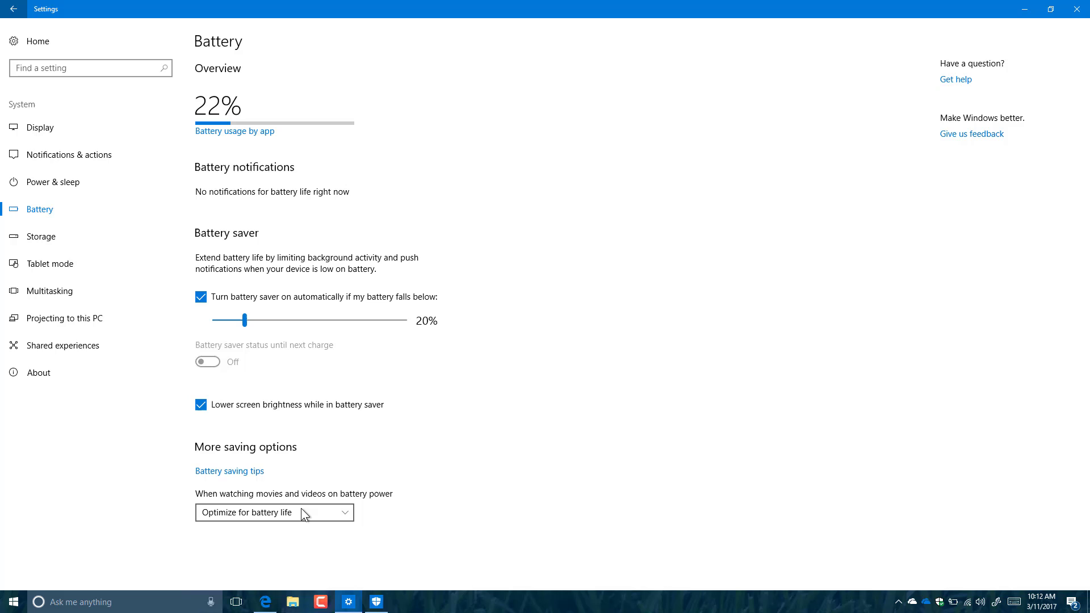
pyautogui.click(301, 512)
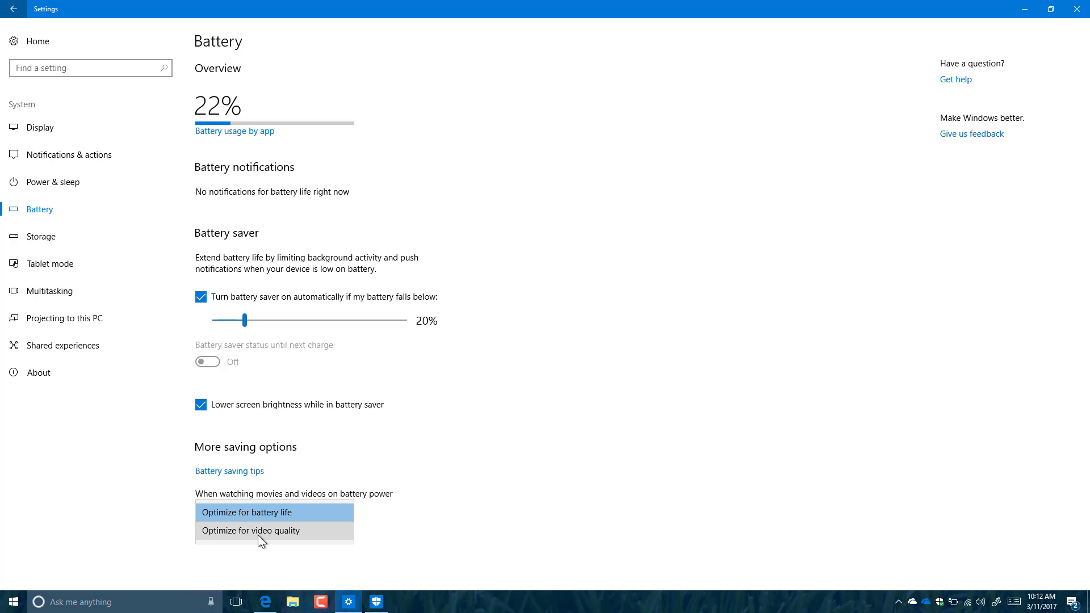
pyautogui.click(321, 511)
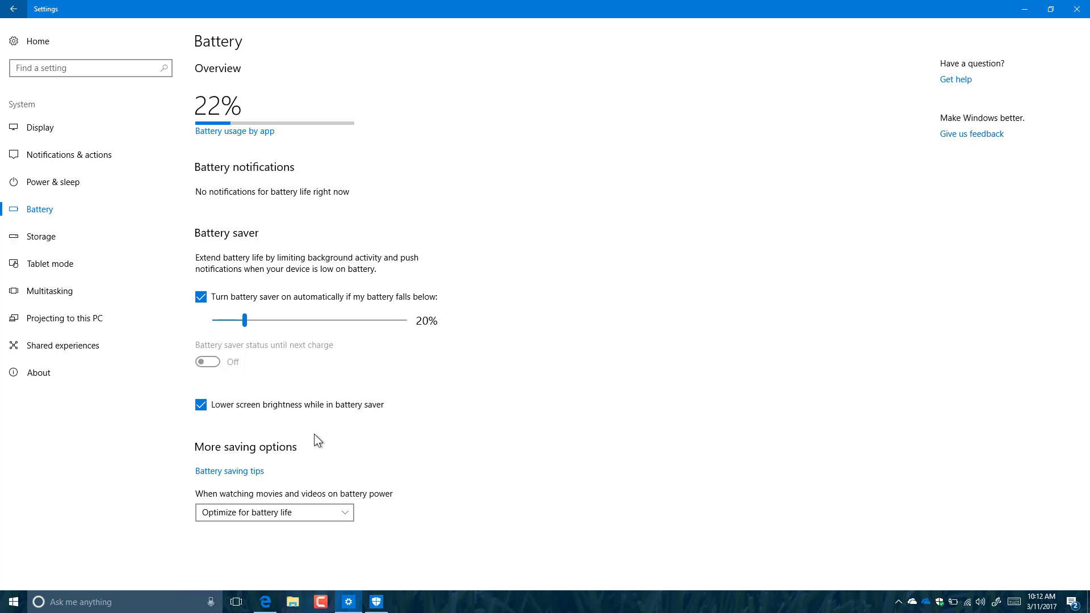
# Under Apps & features, set Installing apps to 'Warn me before installing apps from outside the Store'
pyautogui.click(68, 47)
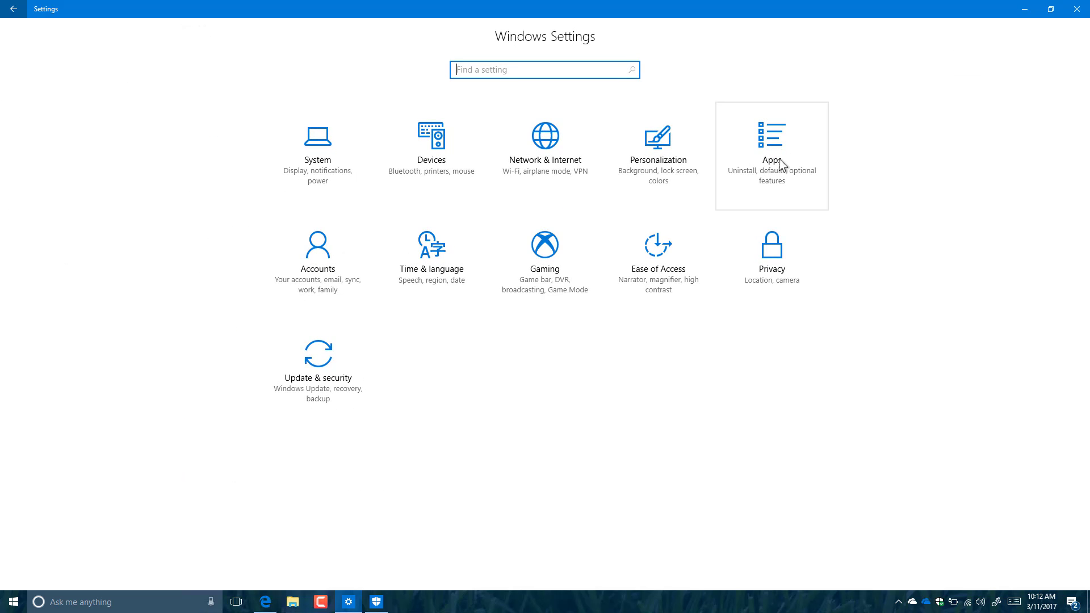
pyautogui.click(768, 141)
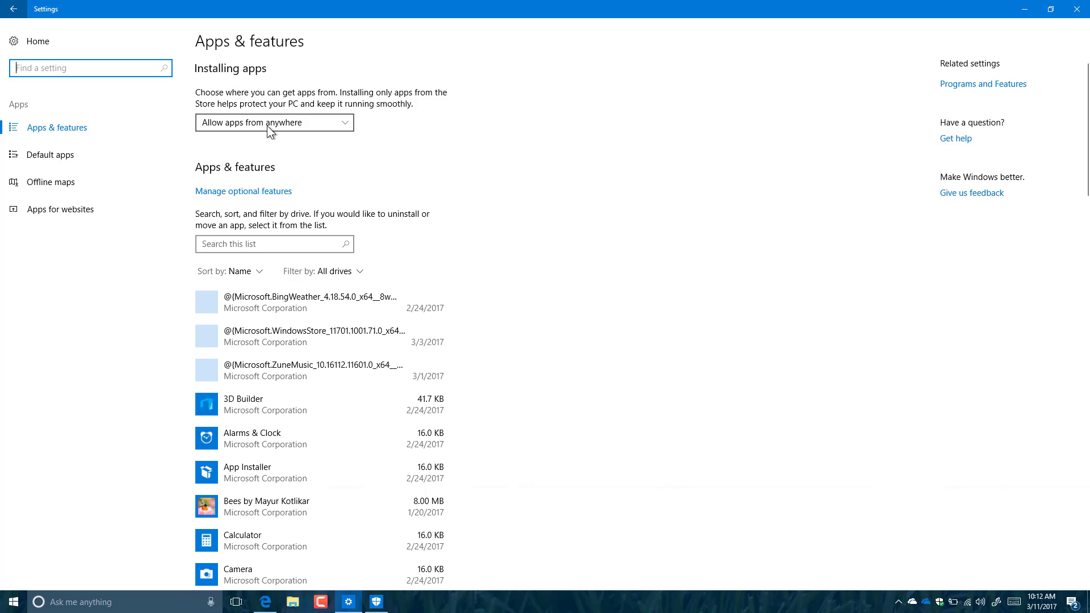
pyautogui.click(267, 124)
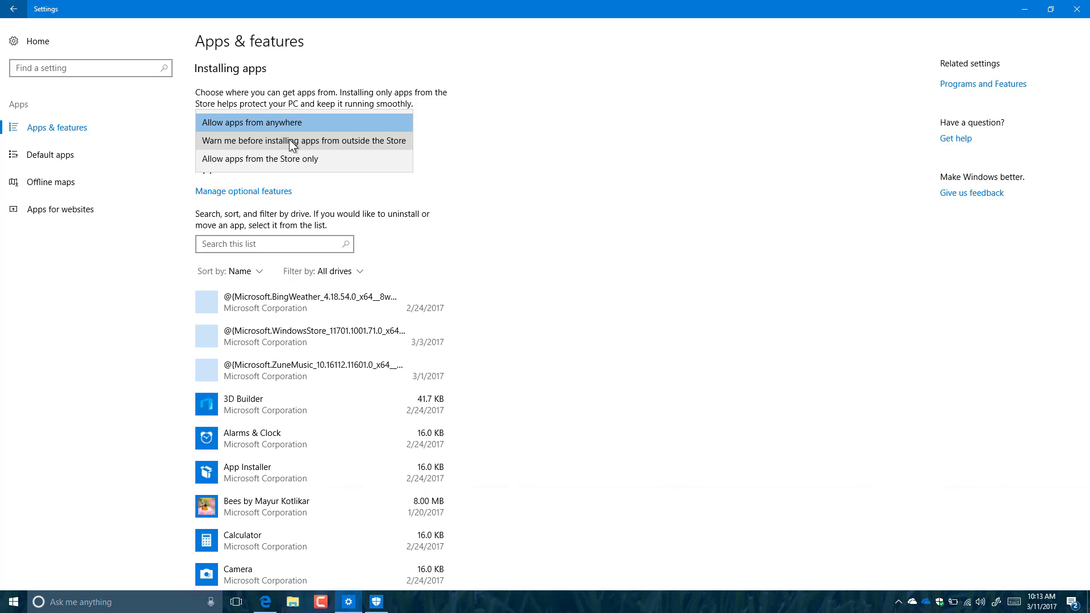
pyautogui.click(358, 141)
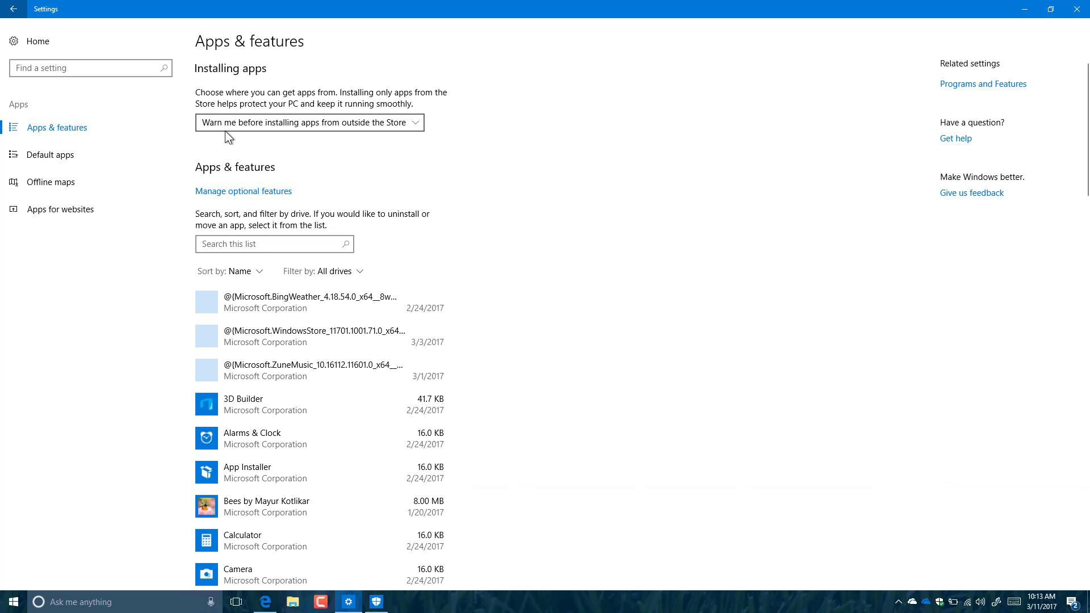
# Search 'firefox' in a new Edge tab and start the Firefox download from mozilla.org
pyautogui.click(265, 601)
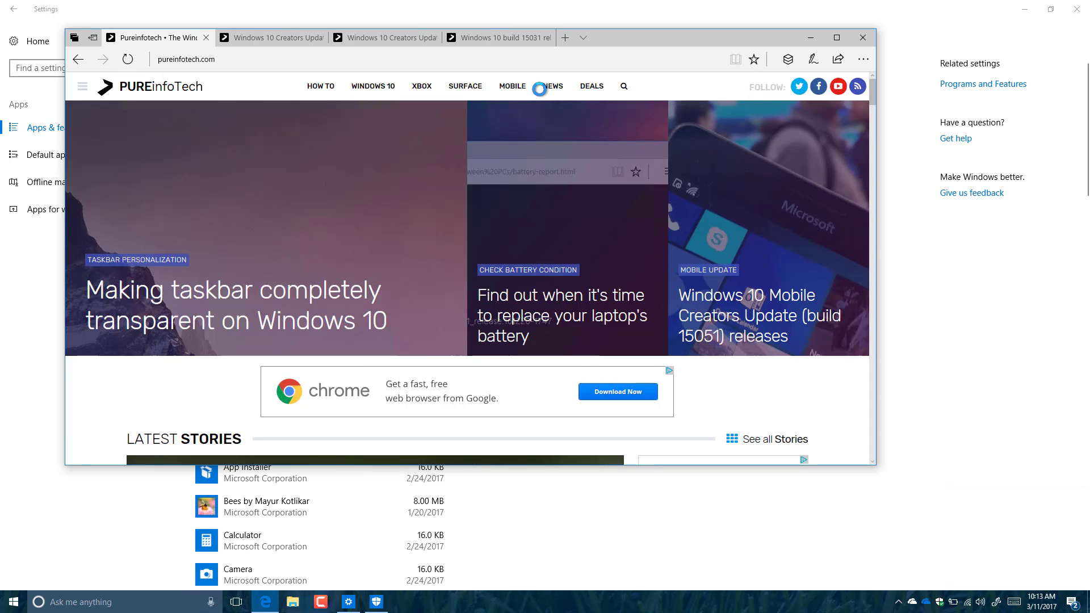
pyautogui.click(564, 38)
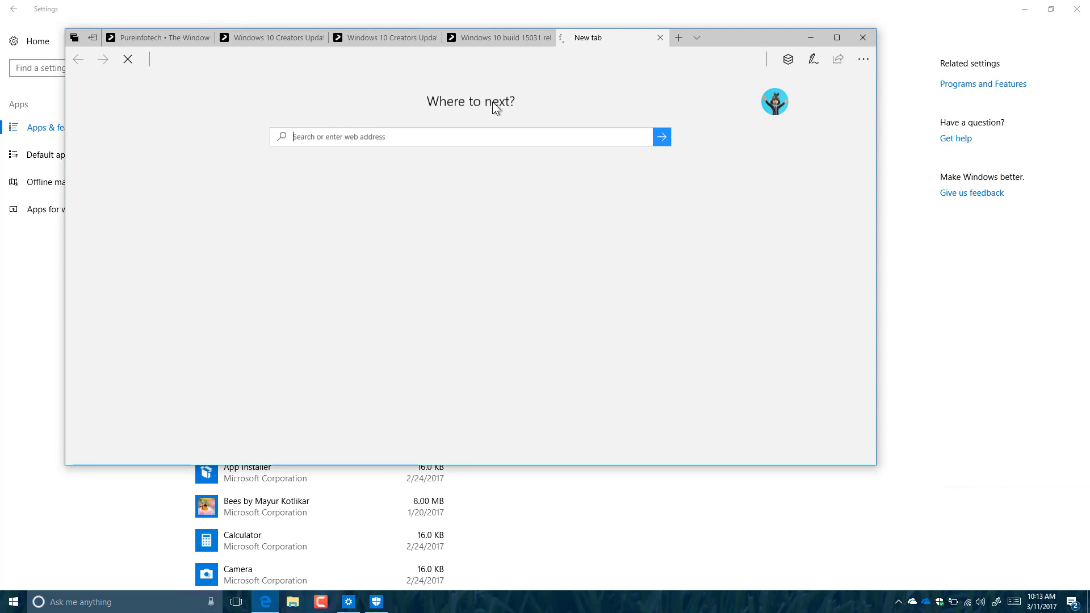
pyautogui.write('firefox')
pyautogui.press('Escape')
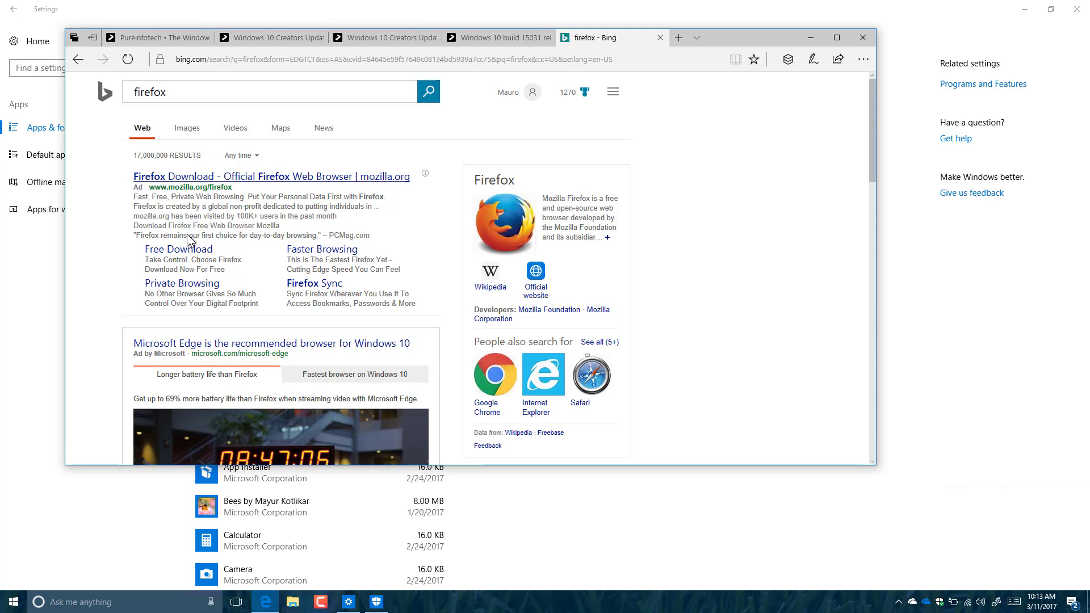
pyautogui.scroll(-5, 239, 243)
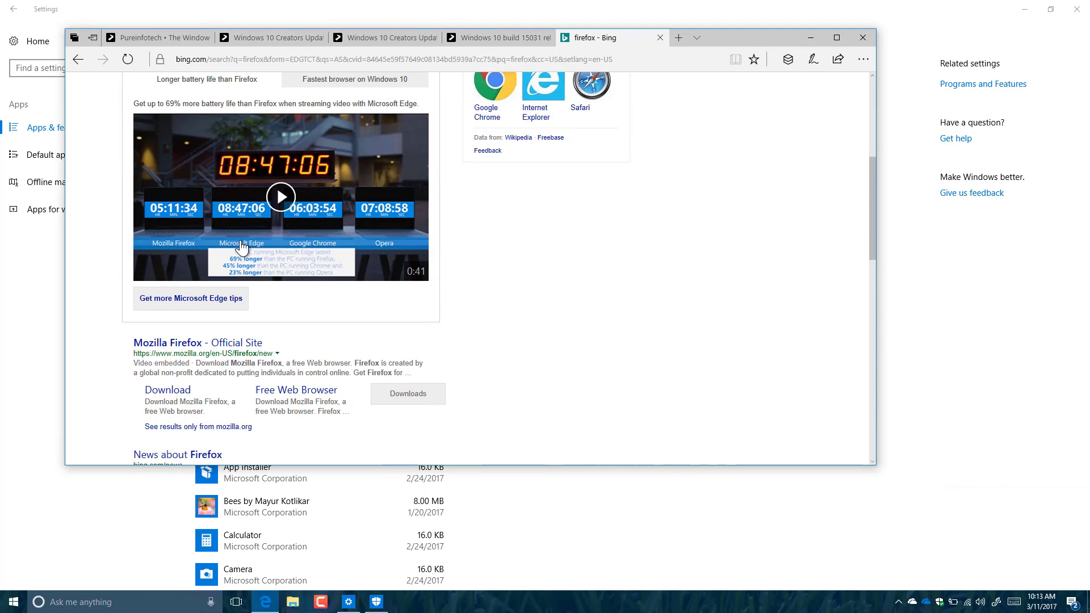
pyautogui.click(172, 392)
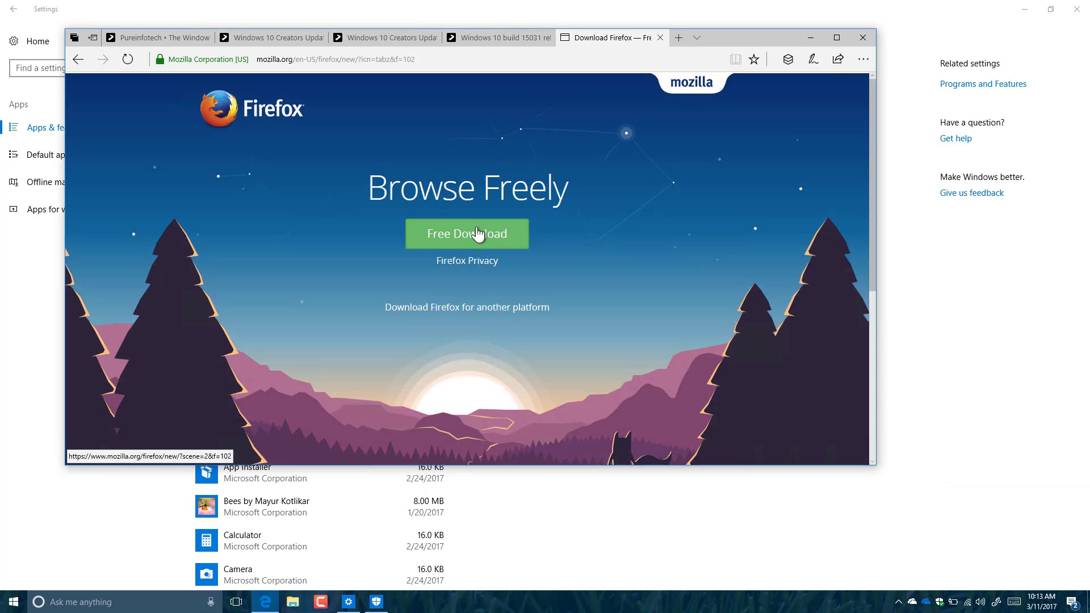
pyautogui.click(474, 235)
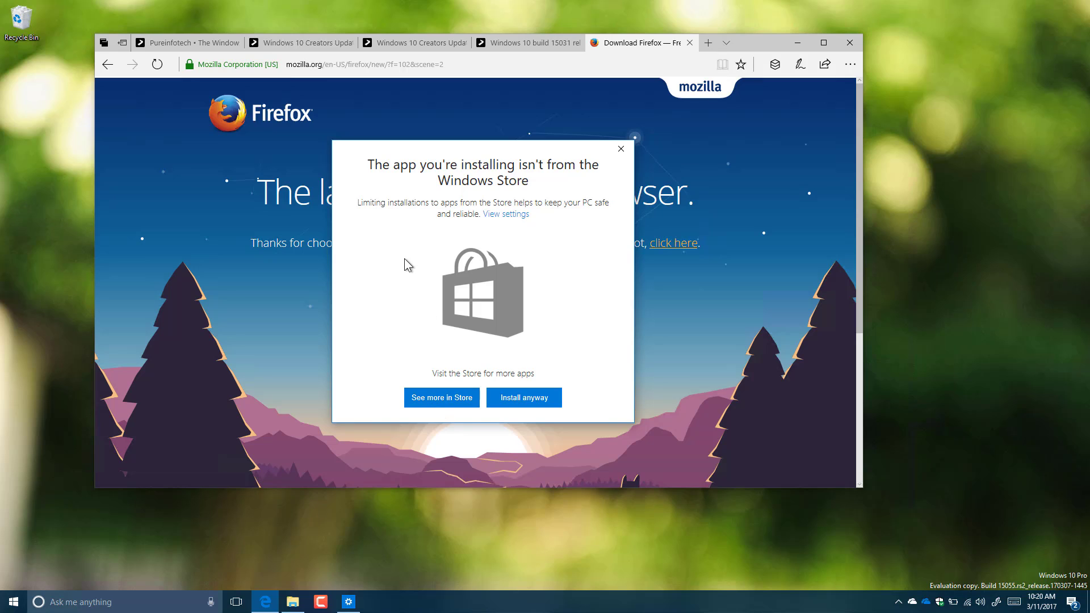
# Return to the app-source settings and expand the Installing apps choices
pyautogui.click(505, 214)
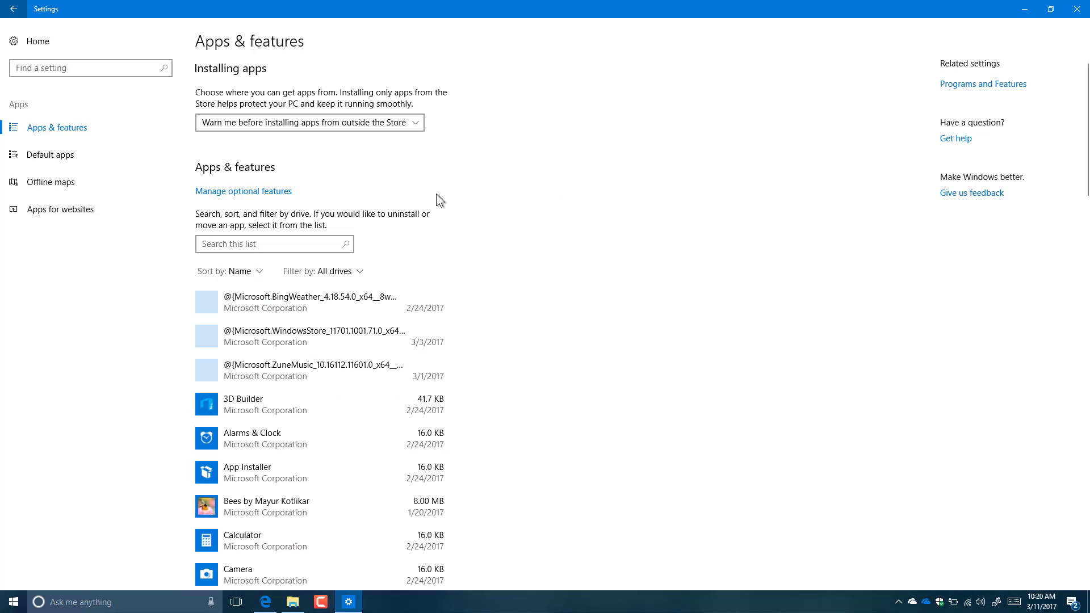
pyautogui.click(289, 124)
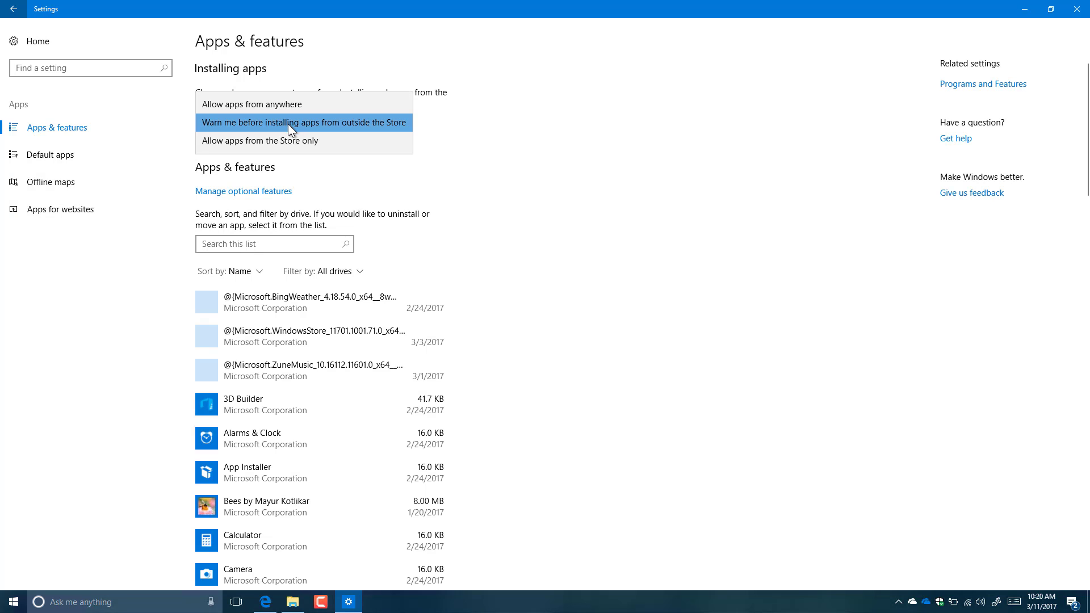
# Allow apps from the Store only, then rerun the Firefox installer to trigger the Store-only block
pyautogui.click(233, 141)
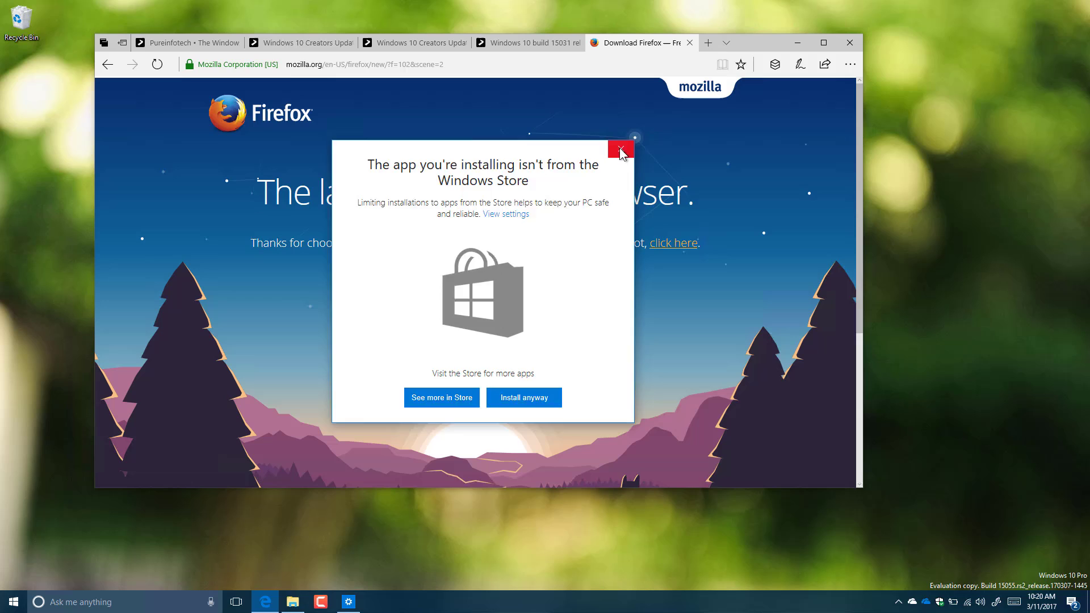
pyautogui.click(620, 149)
pyautogui.click(689, 249)
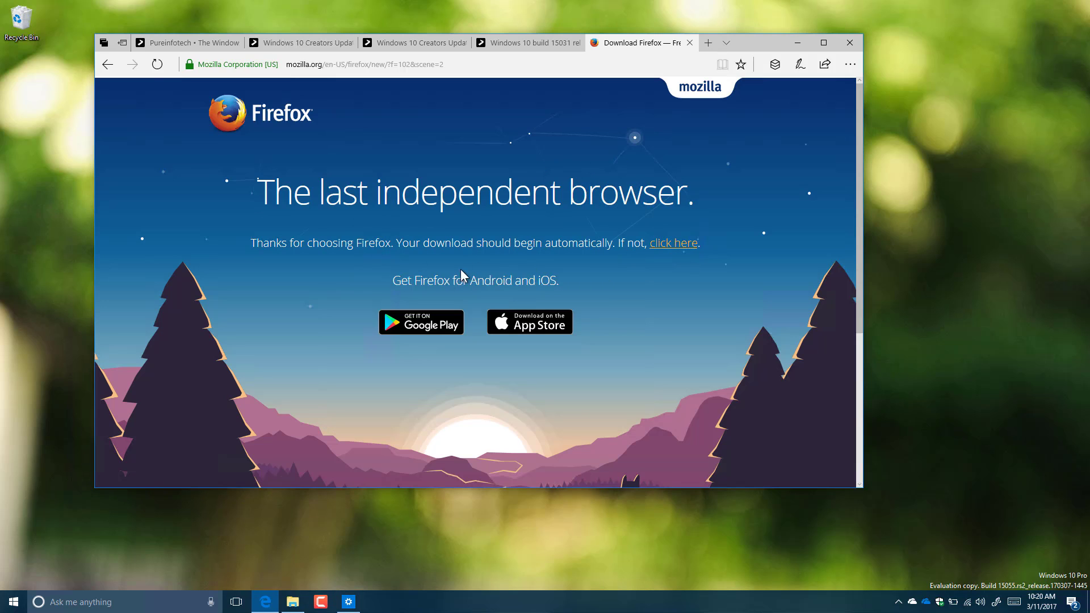
pyautogui.click(512, 470)
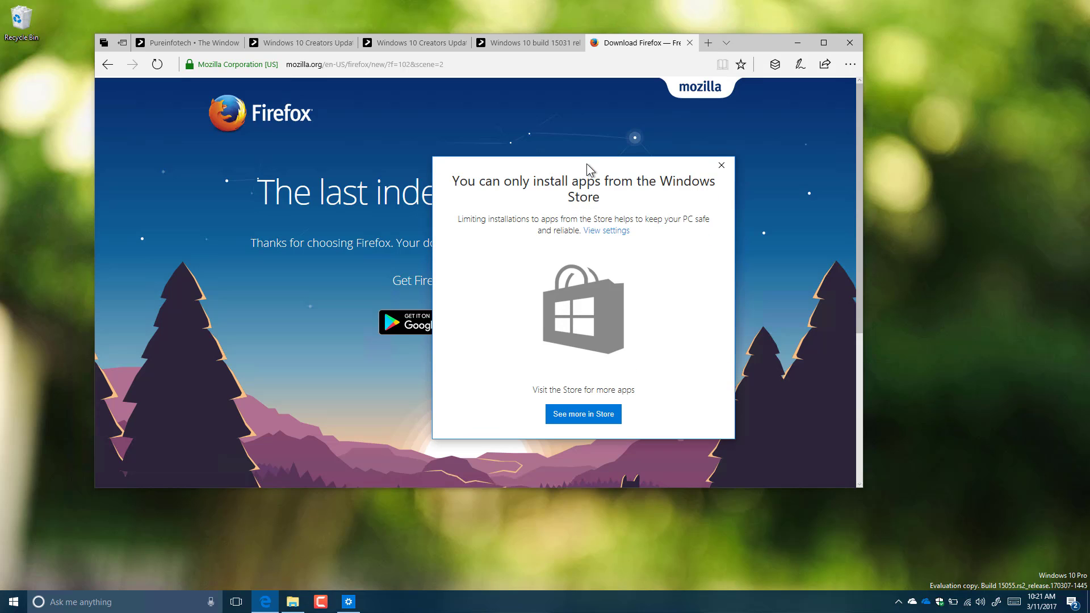
pyautogui.moveTo(585, 162); pyautogui.dragTo(535, 147)
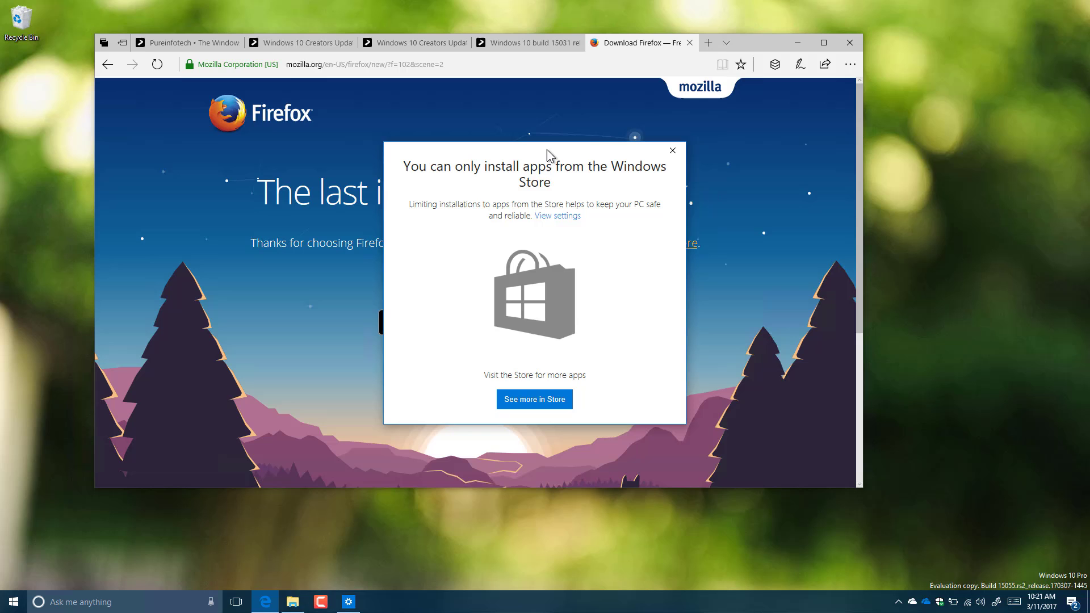
# Toggle Settings from the taskbar to view the Store-only warning, then return to Settings Home
pyautogui.click(352, 604)
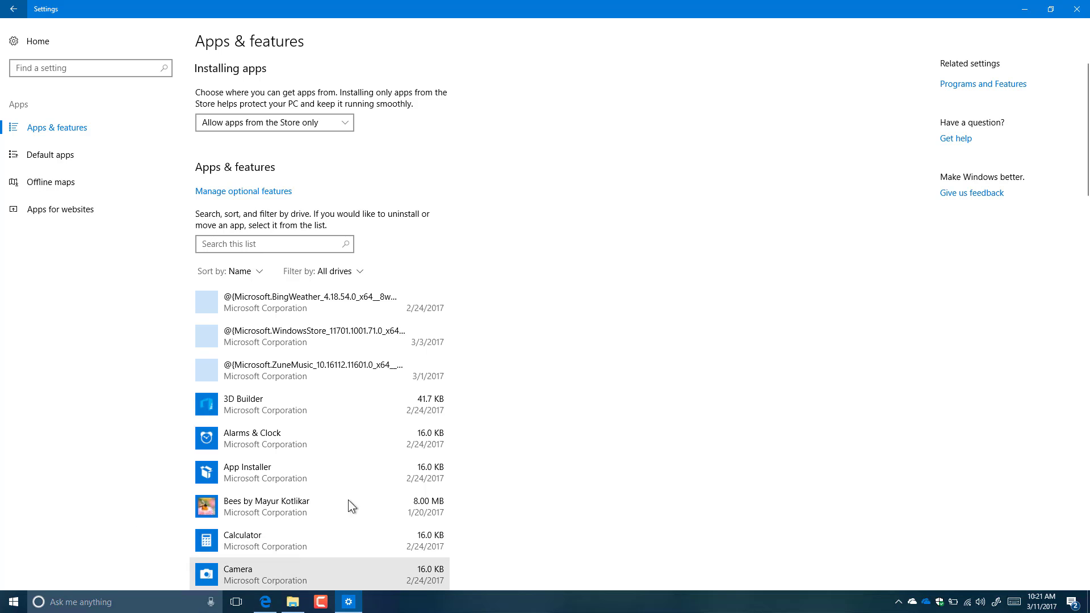
pyautogui.click(348, 602)
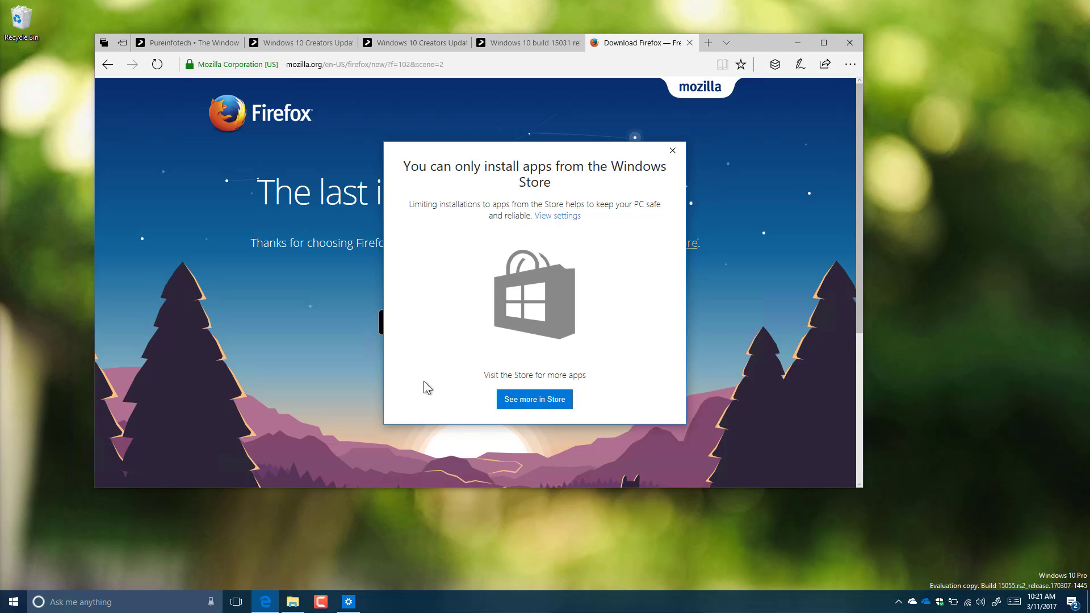
pyautogui.click(359, 601)
pyautogui.click(42, 29)
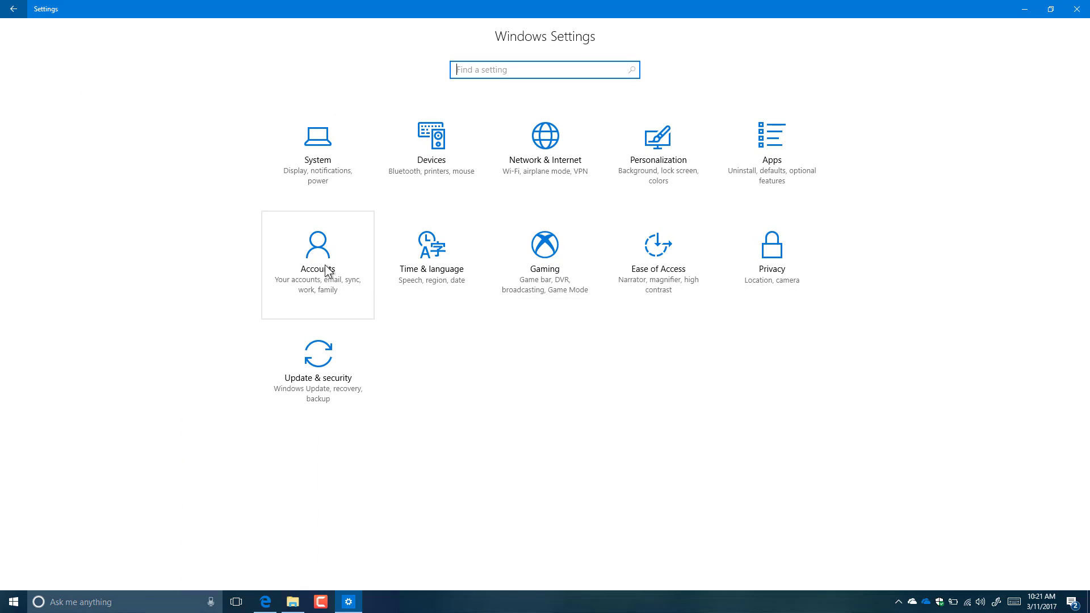
pyautogui.click(326, 271)
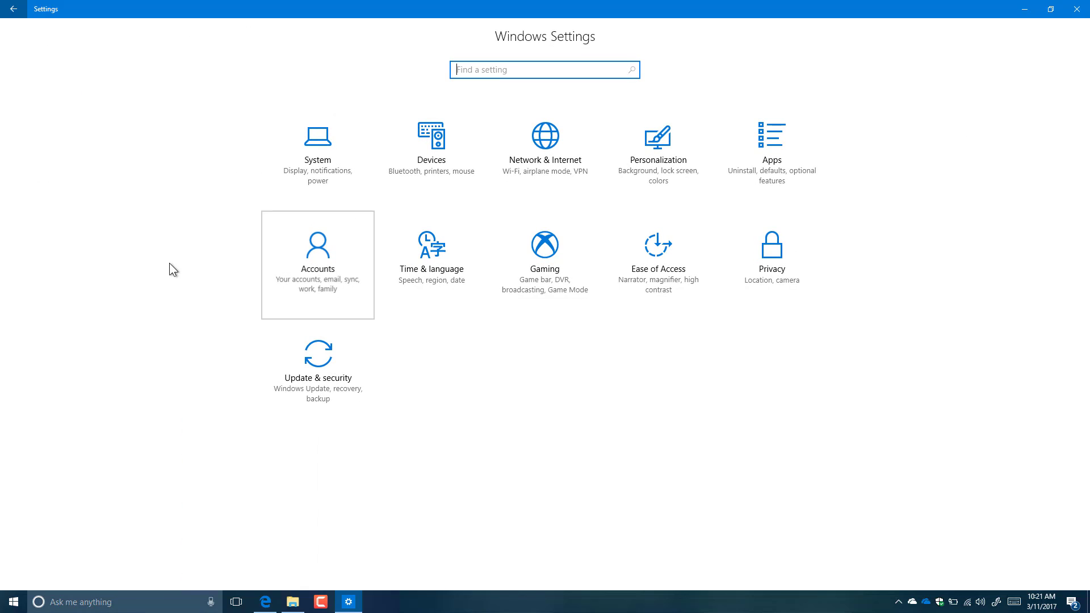
pyautogui.click(66, 238)
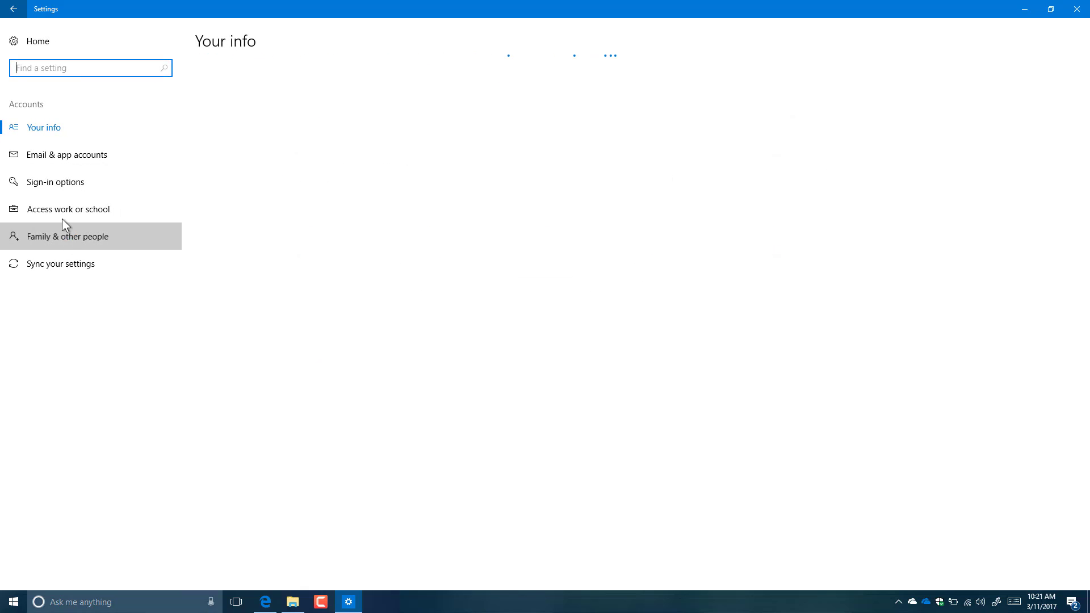
pyautogui.click(60, 183)
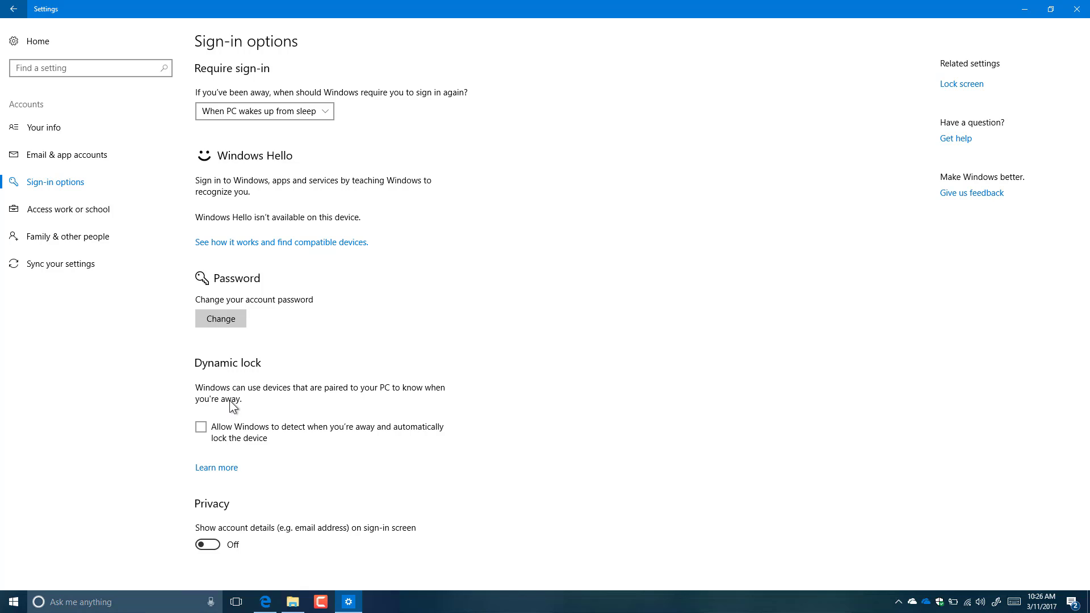
pyautogui.click(66, 47)
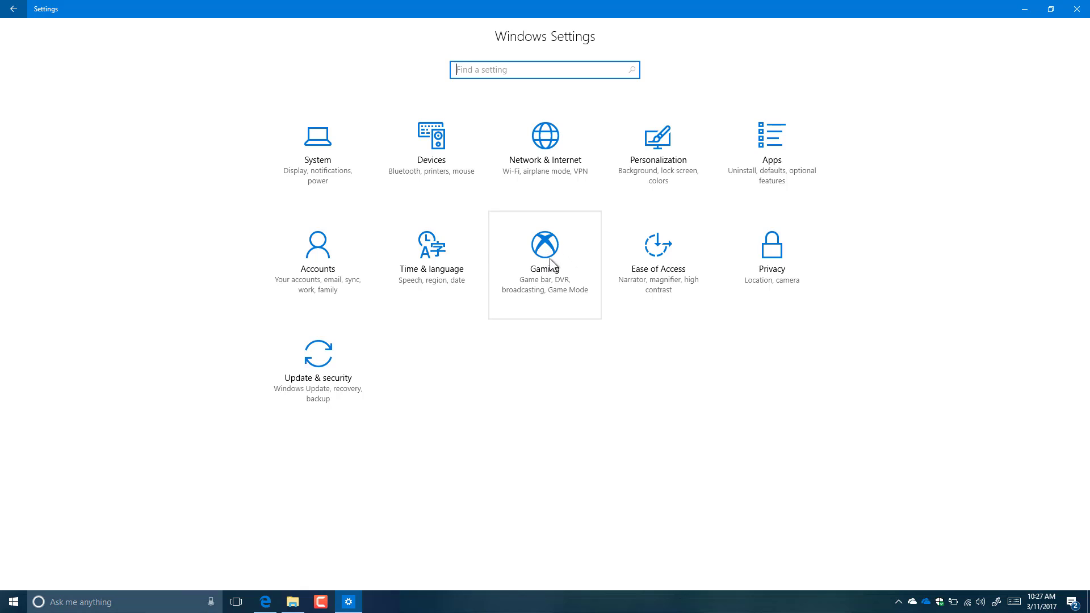
# Open Gaming and inspect the Open Game bar and Take screenshot shortcut boxes
pyautogui.click(546, 272)
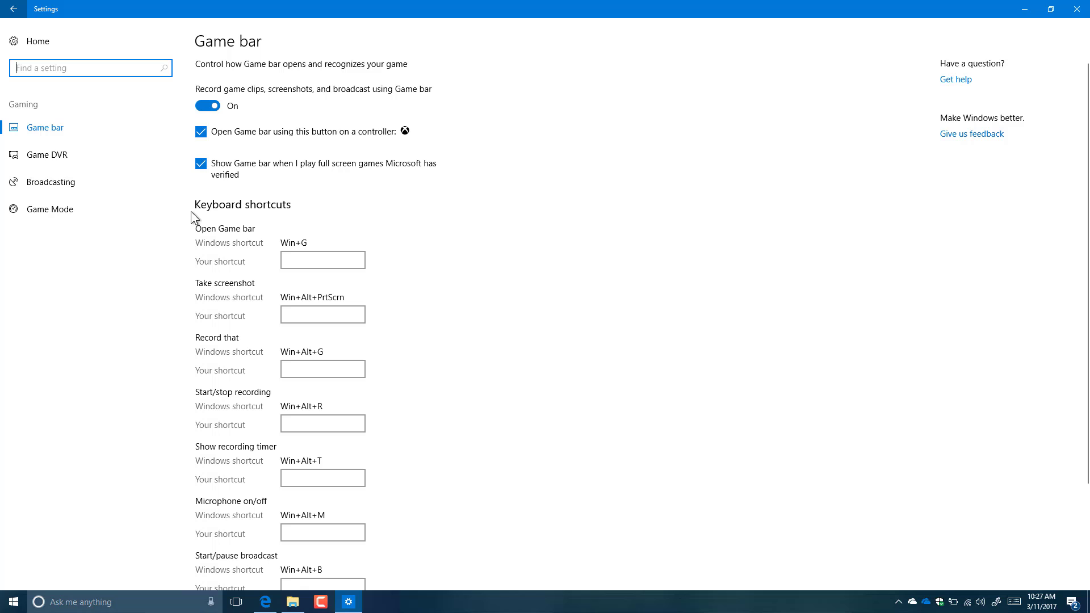
pyautogui.scroll(-3, 377, 213)
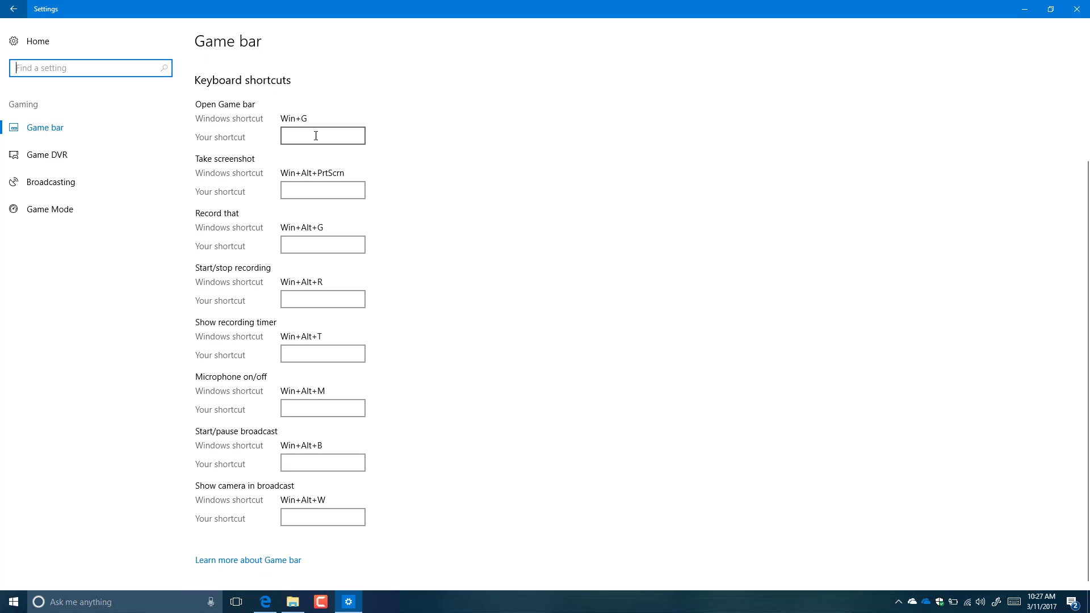
pyautogui.scroll(3, 247, 185)
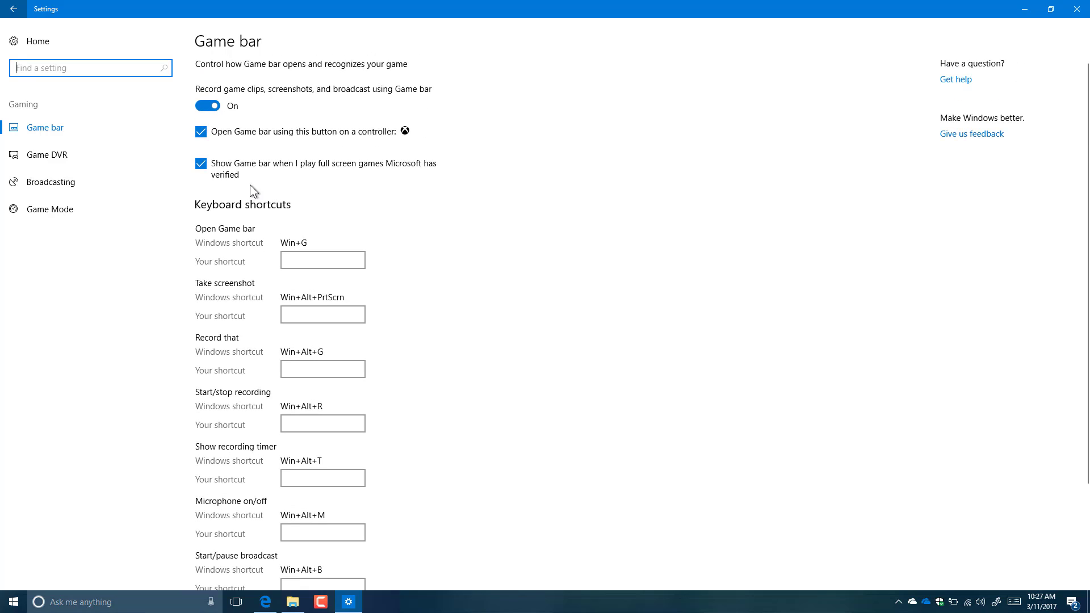
pyautogui.scroll(-3, 250, 185)
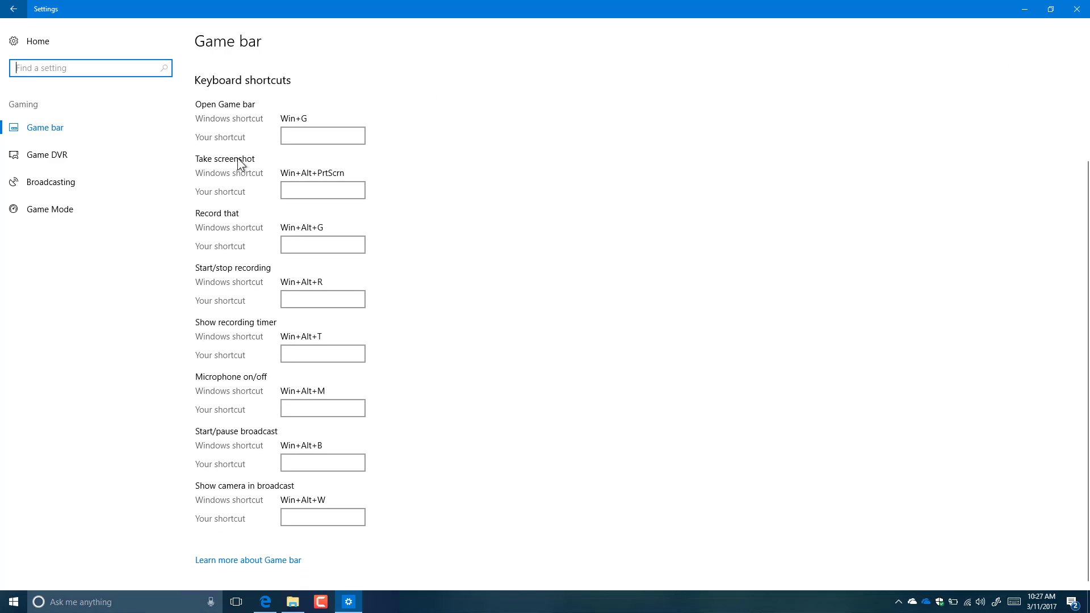
pyautogui.click(317, 141)
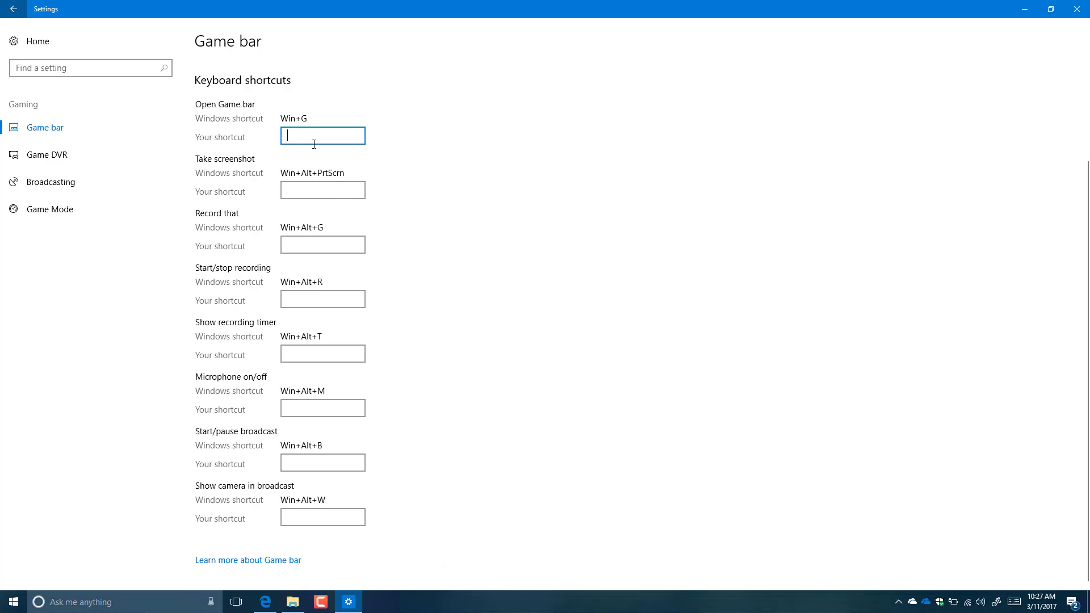
pyautogui.click(321, 189)
pyautogui.scroll(3, 428, 200)
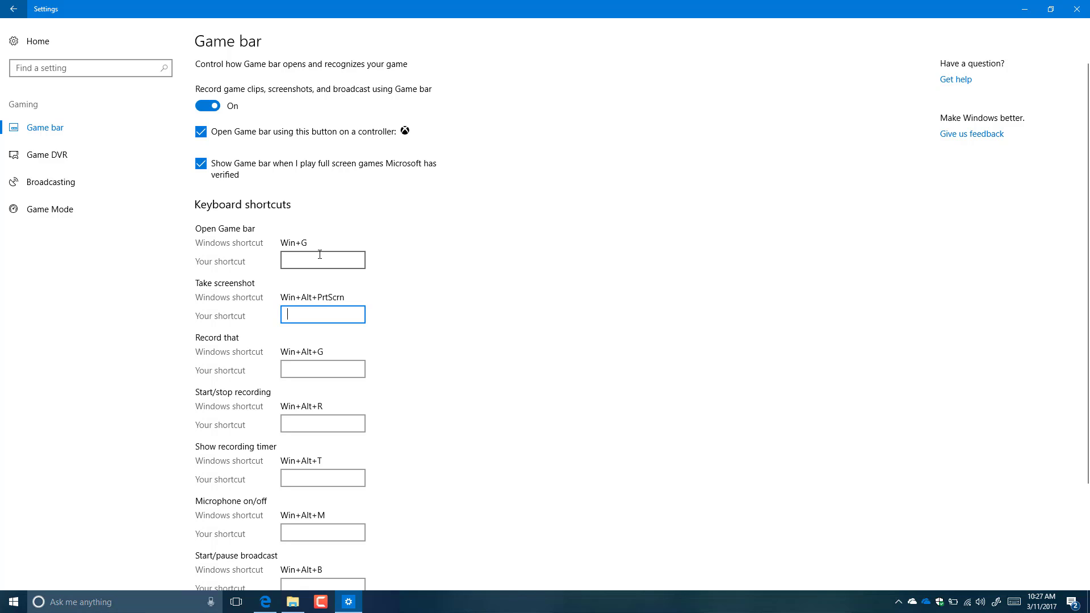
# Browse Game DVR and Broadcasting, then show Game Mode with Use Game Mode on
pyautogui.click(50, 153)
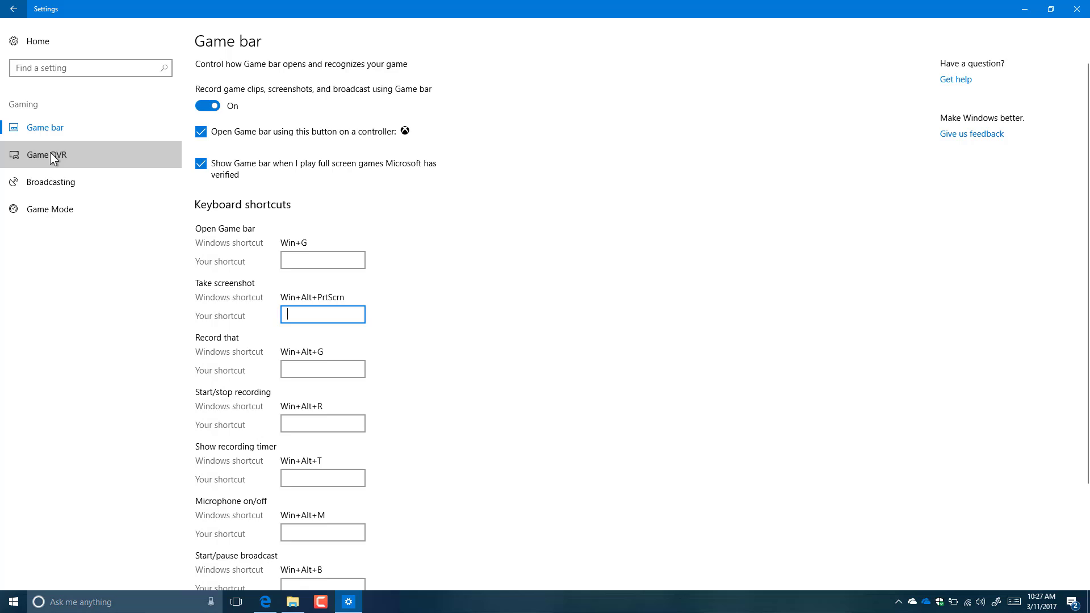
pyautogui.scroll(-3, 309, 195)
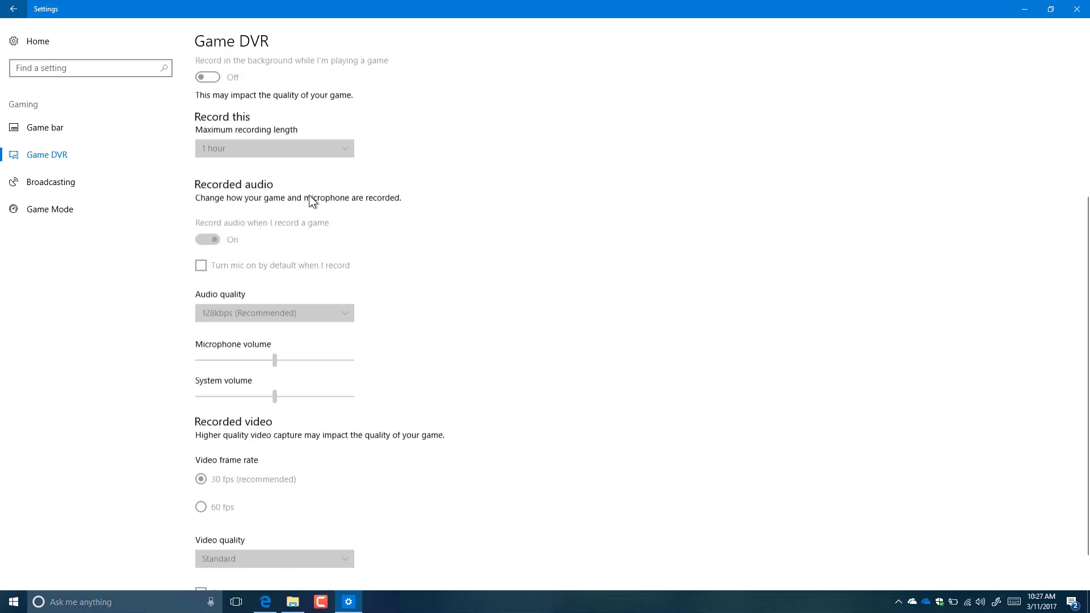
pyautogui.scroll(3, 309, 195)
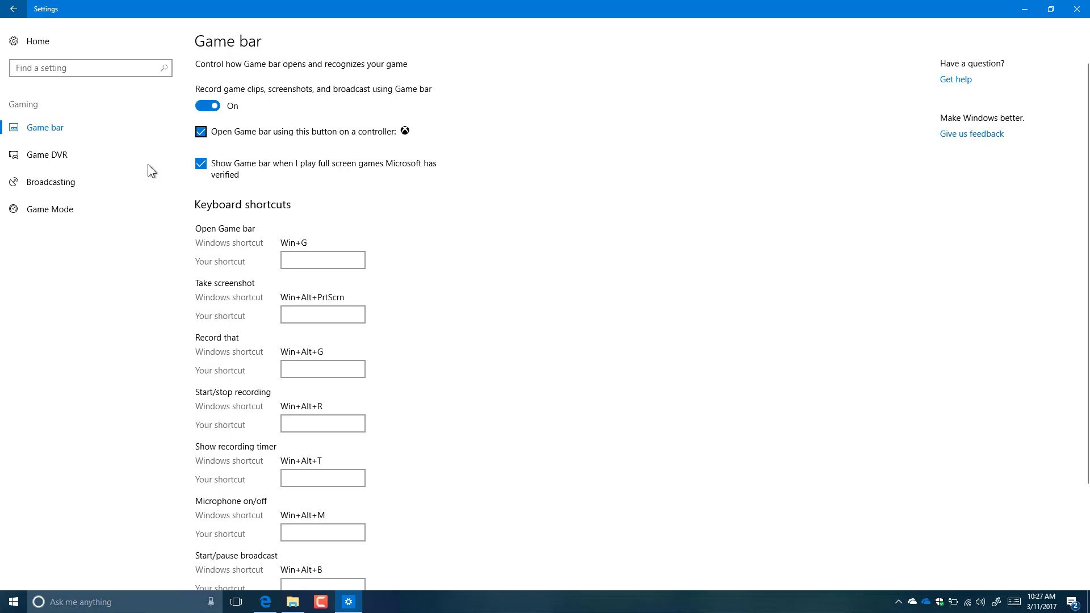
pyautogui.click(67, 182)
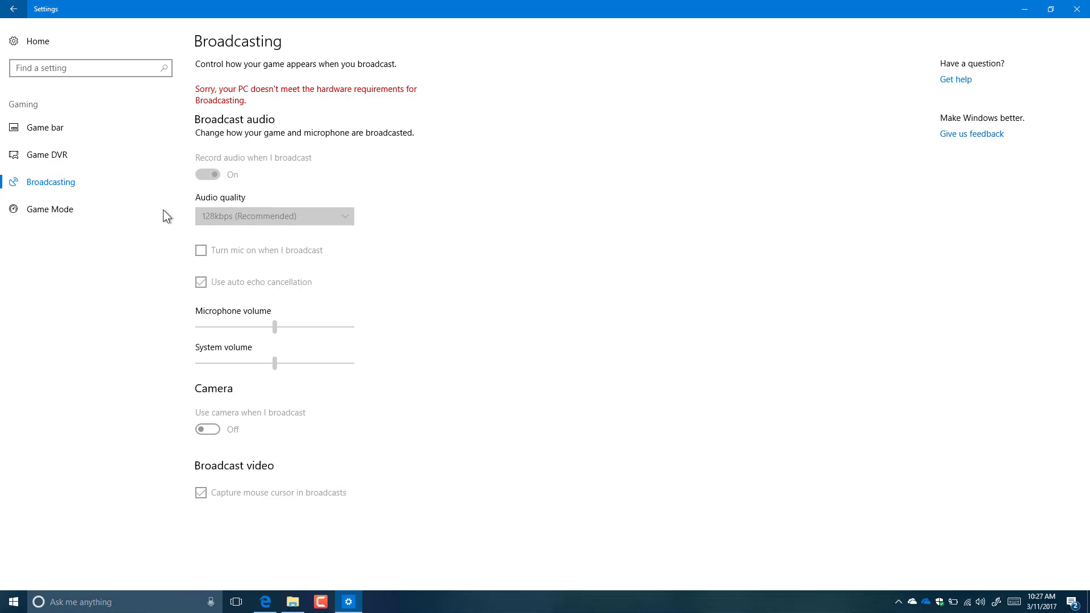
pyautogui.click(53, 210)
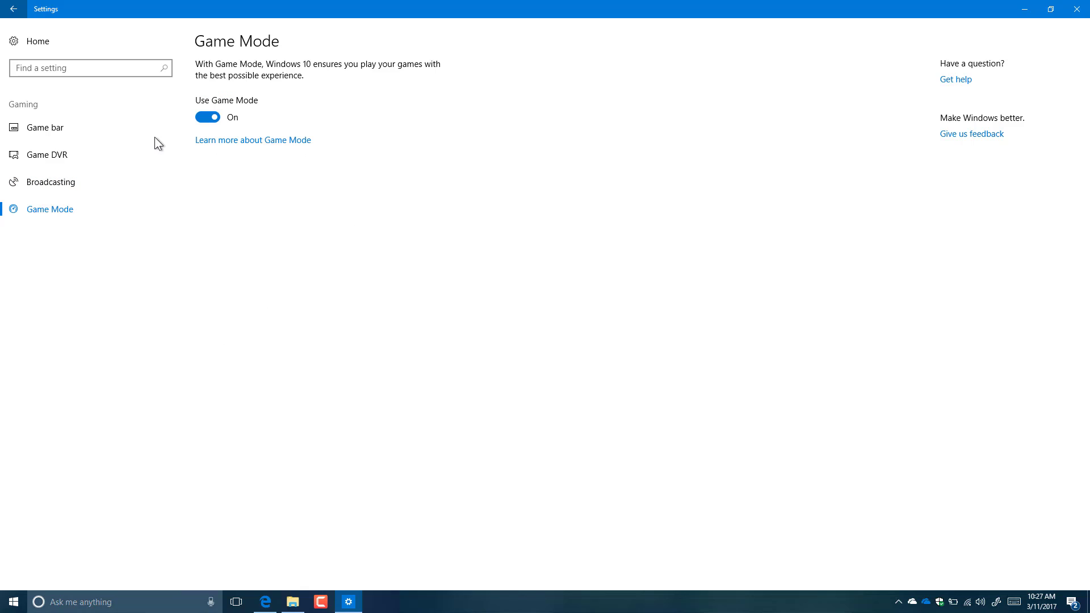
# Review the Privacy General options, all three left On, then return to the Settings home
pyautogui.click(55, 43)
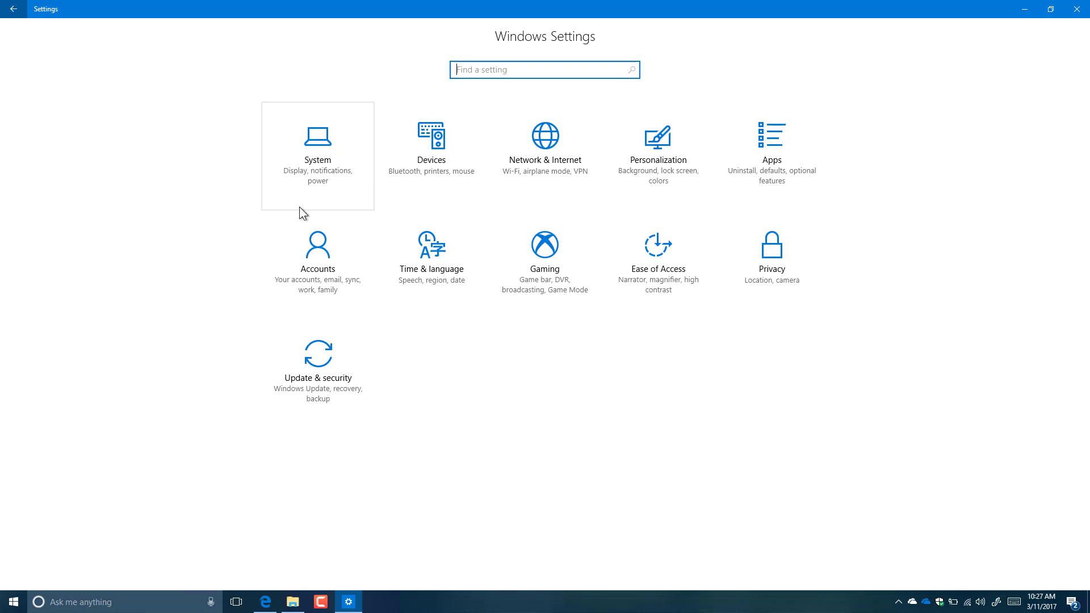
pyautogui.click(749, 266)
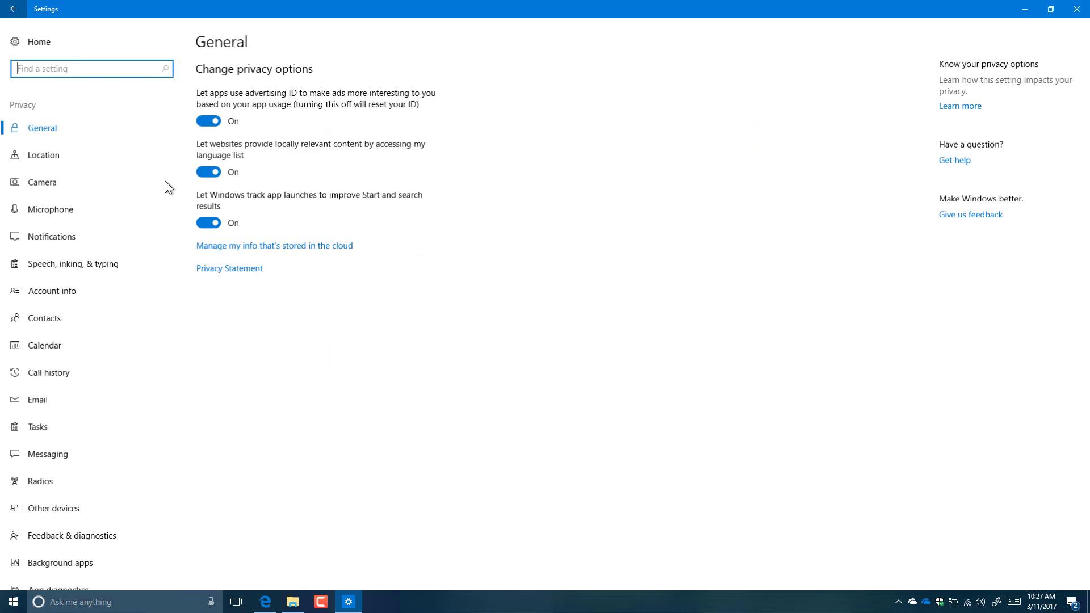
pyautogui.scroll(-2, 155, 183)
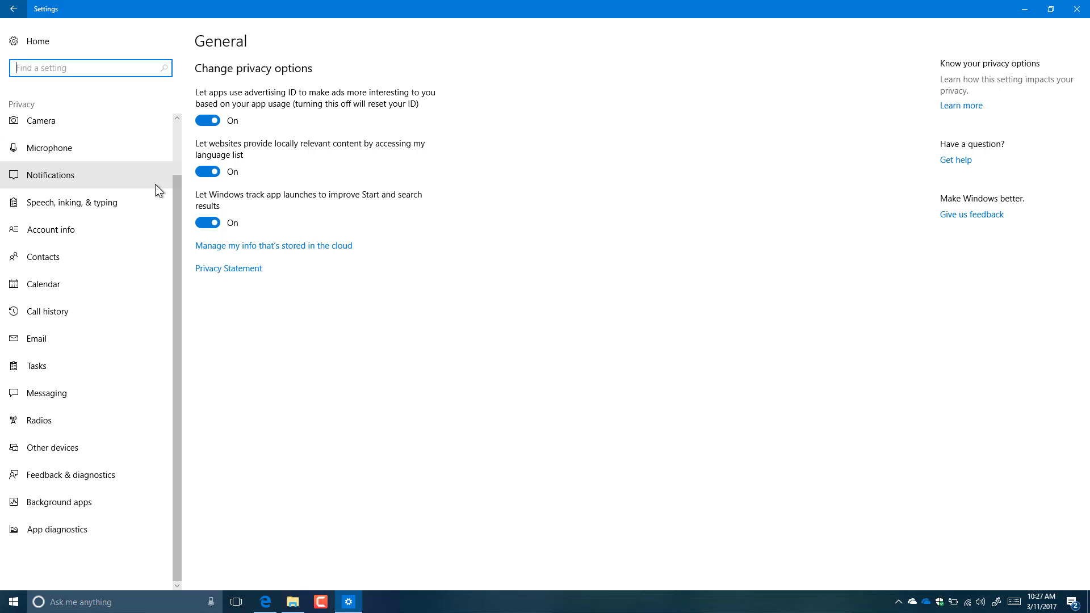
pyautogui.scroll(2, 155, 184)
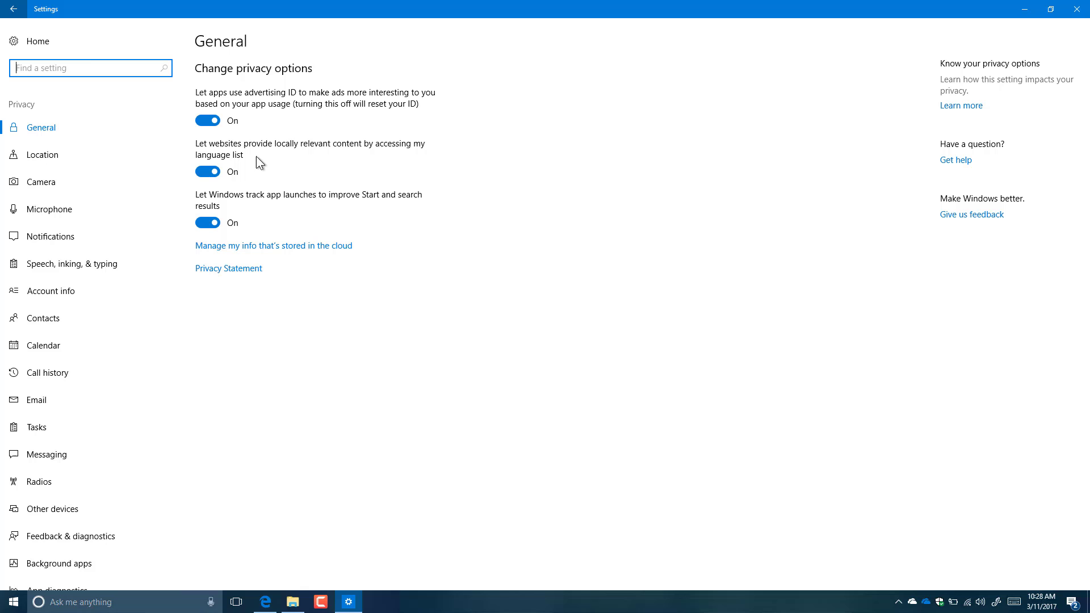
pyautogui.click(76, 43)
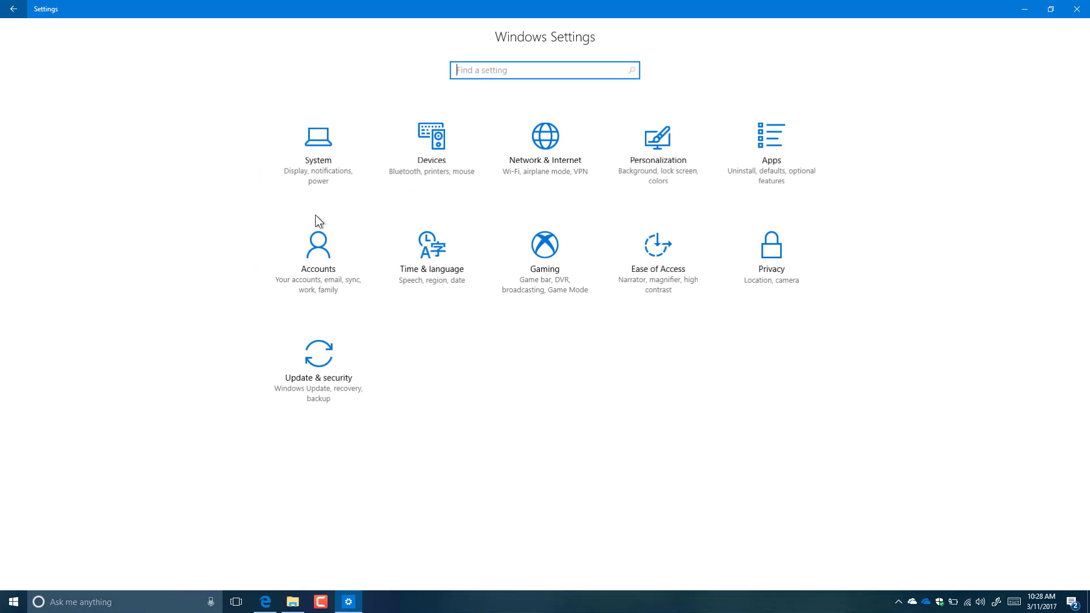
# View the Narrator Braille (beta) options in Ease of Access, leaving the language choice unchanged
pyautogui.click(661, 273)
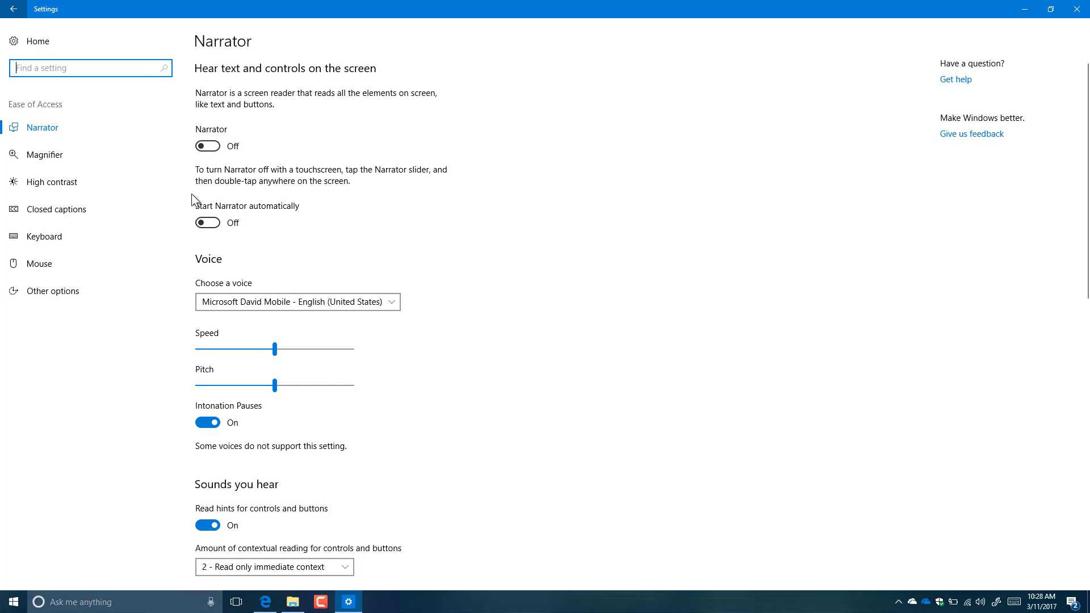
pyautogui.scroll(-10, 383, 231)
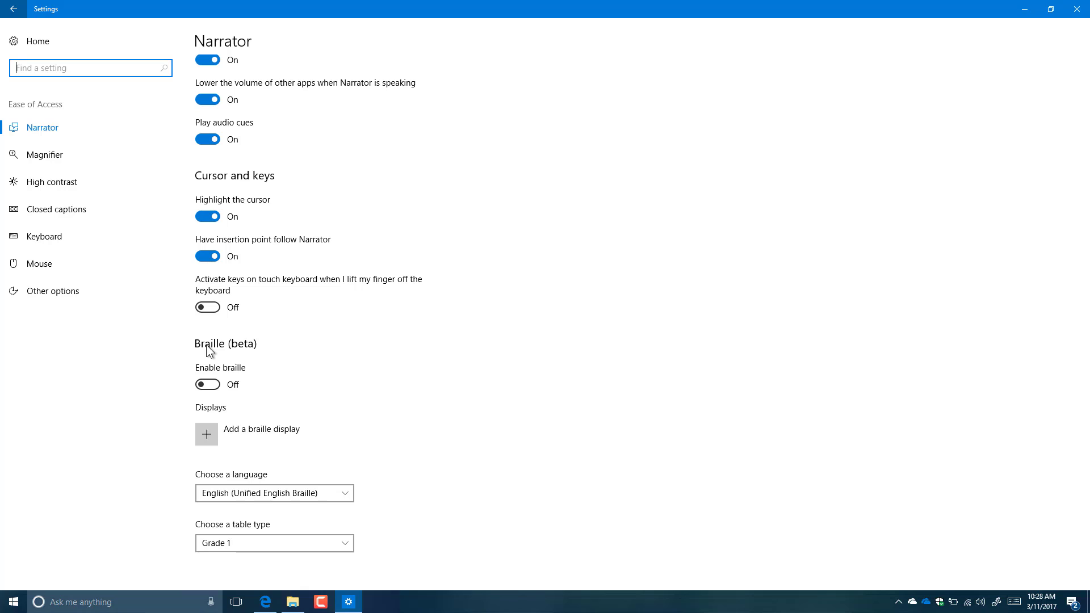
pyautogui.click(253, 491)
pyautogui.click(448, 452)
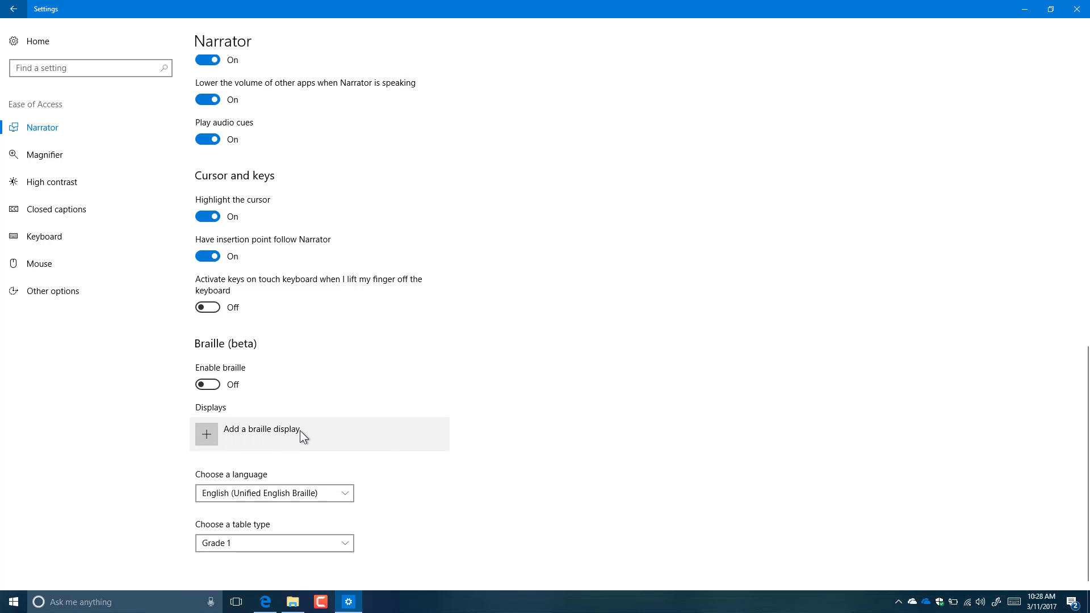
# Check the Windows Update active hours, leaving them at 8:00 AM to 5:00 PM
pyautogui.click(47, 38)
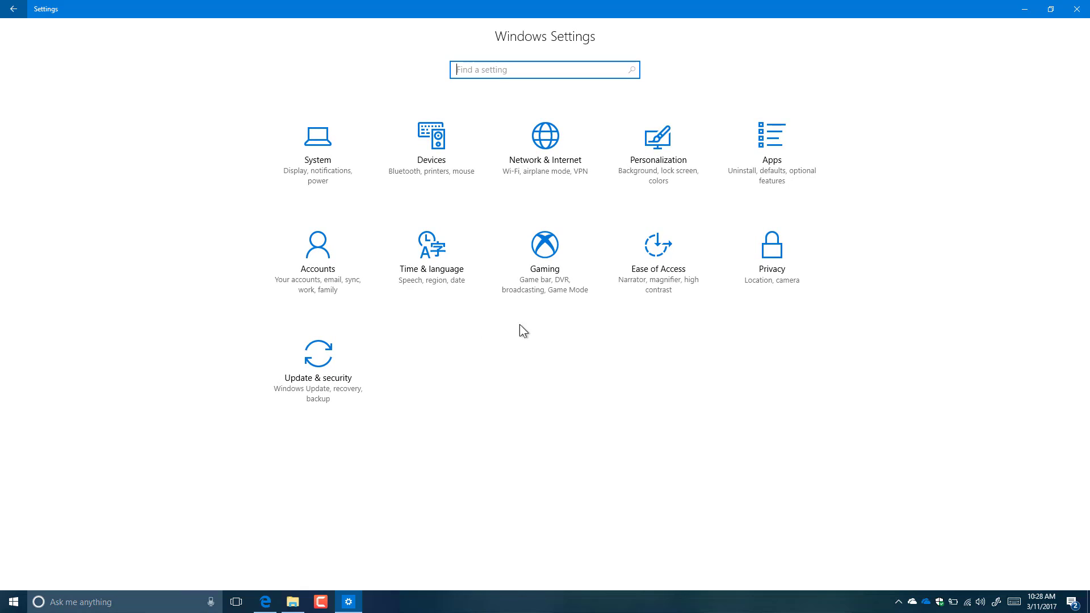
pyautogui.click(325, 363)
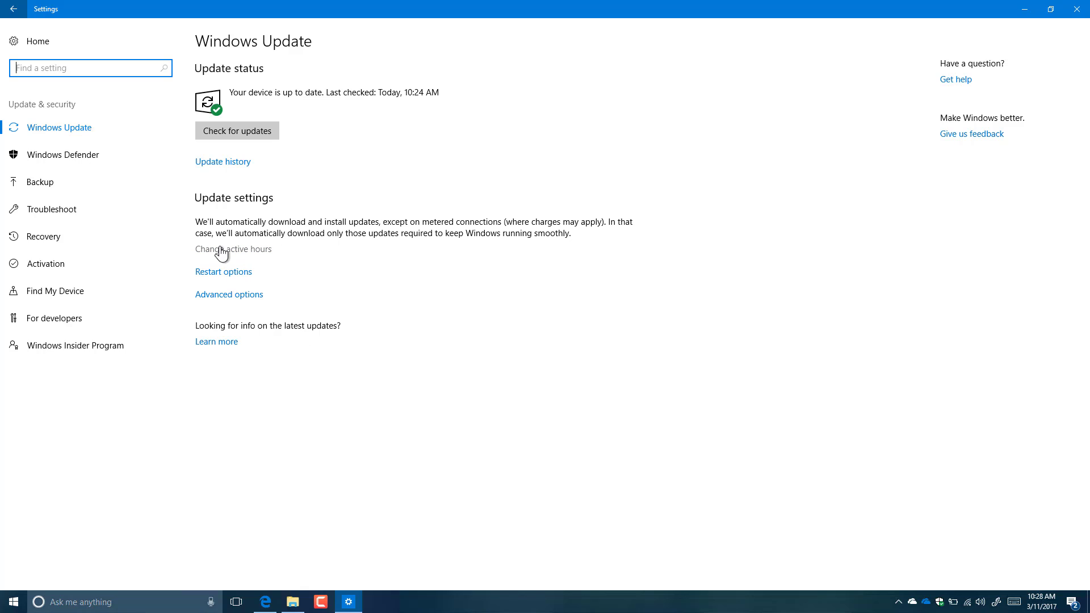
pyautogui.click(242, 249)
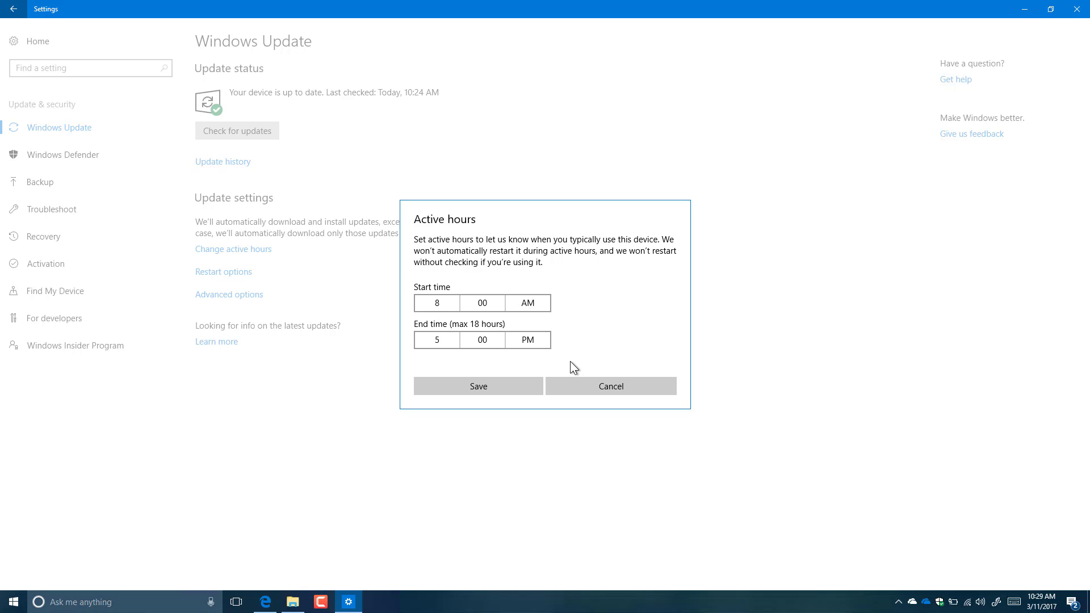
pyautogui.click(622, 385)
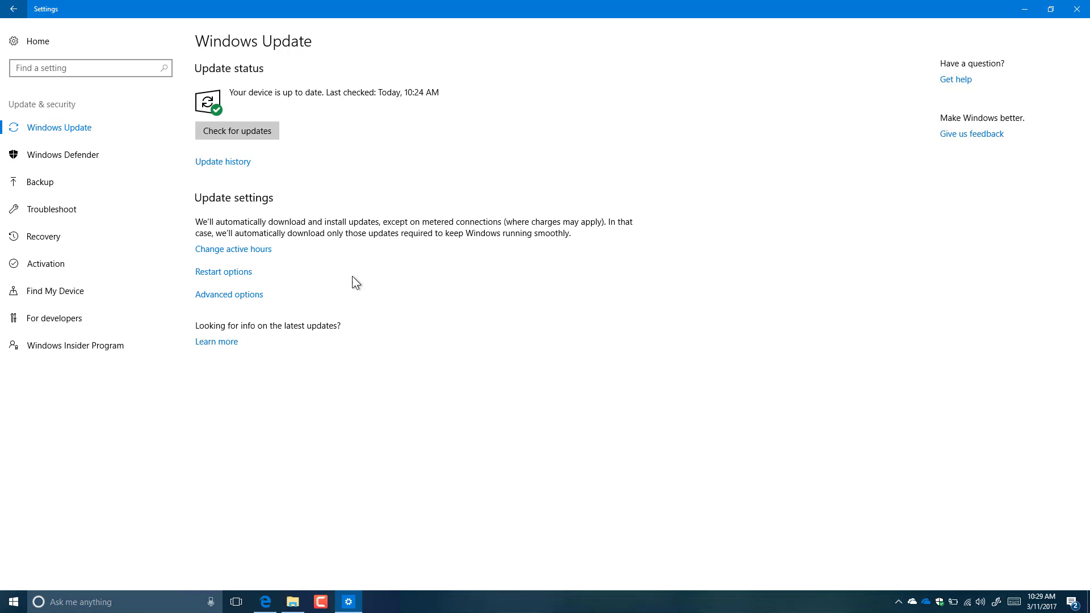
pyautogui.click(233, 300)
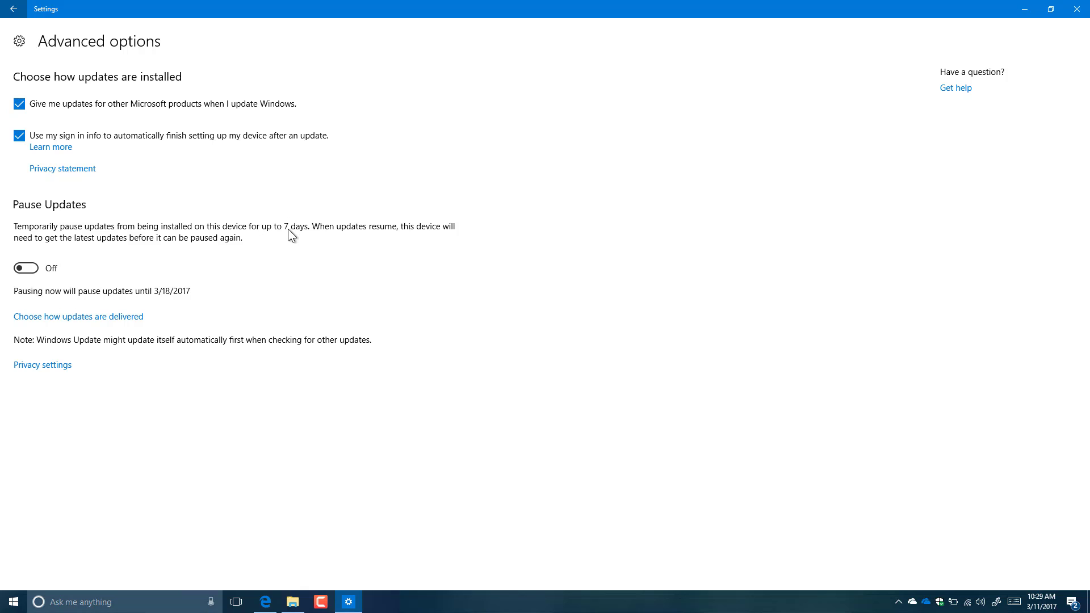
pyautogui.click(13, 9)
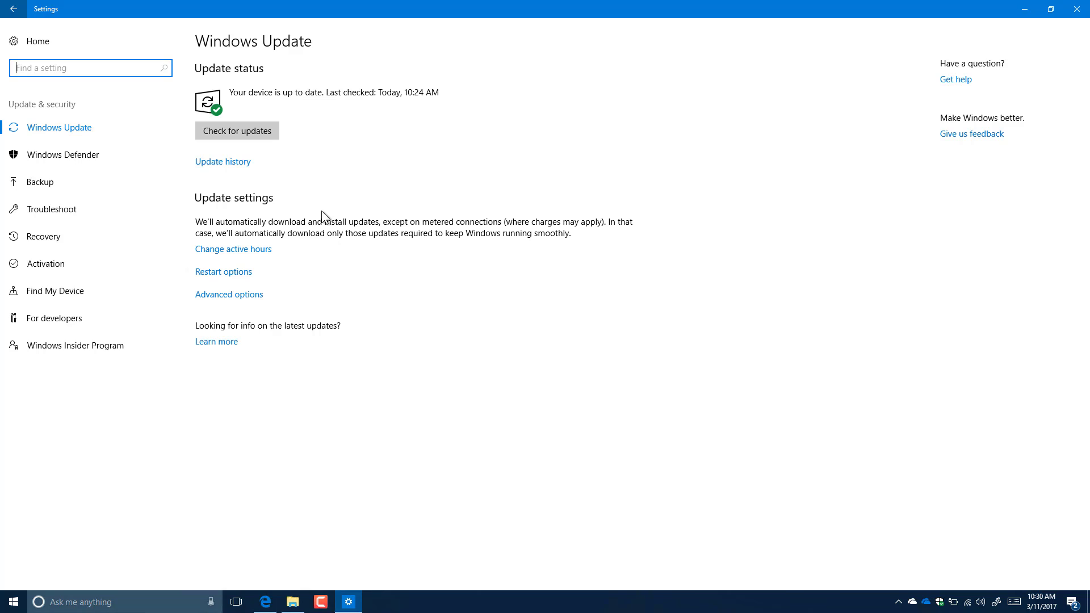
# Turn on restart reminders in the update Restart options, then return to Windows Update
pyautogui.click(206, 274)
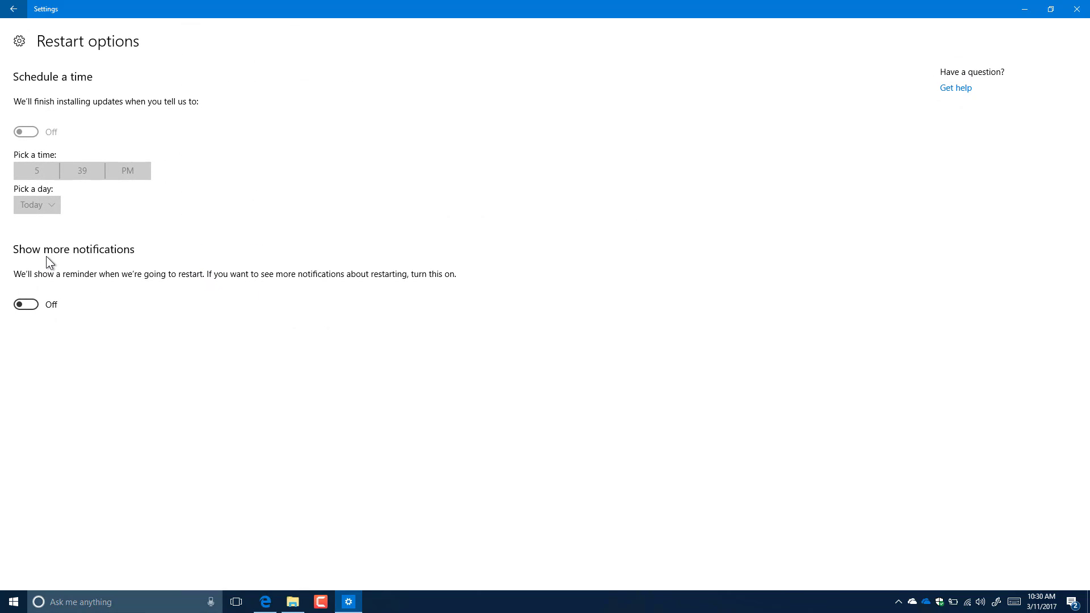
pyautogui.click(32, 305)
pyautogui.click(21, 12)
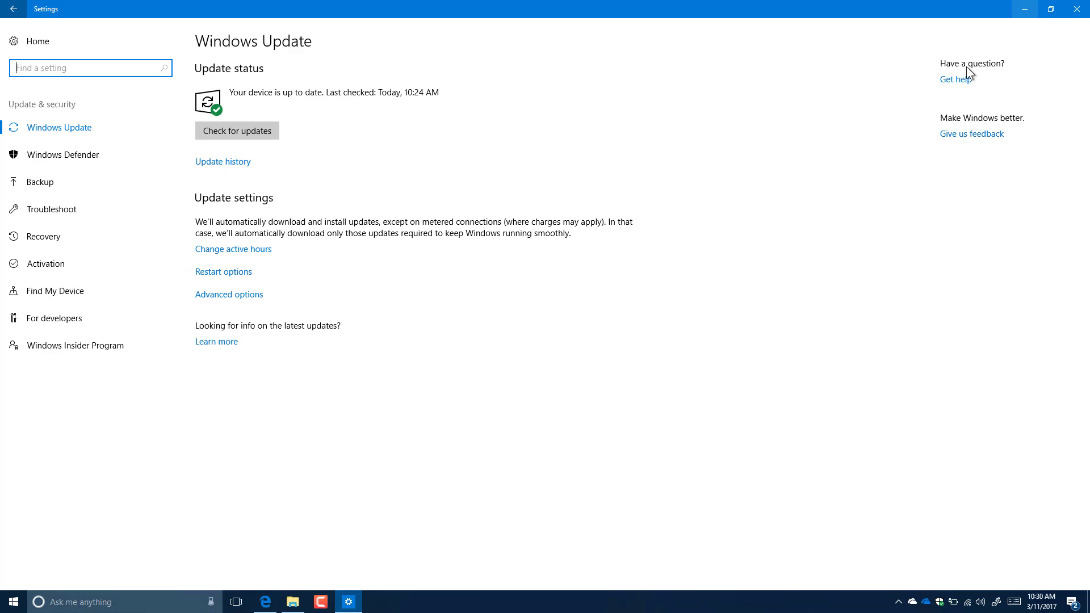
# Bring Edge forward, dismiss the Store-only install warning, and show the update-snooze article
pyautogui.click(272, 604)
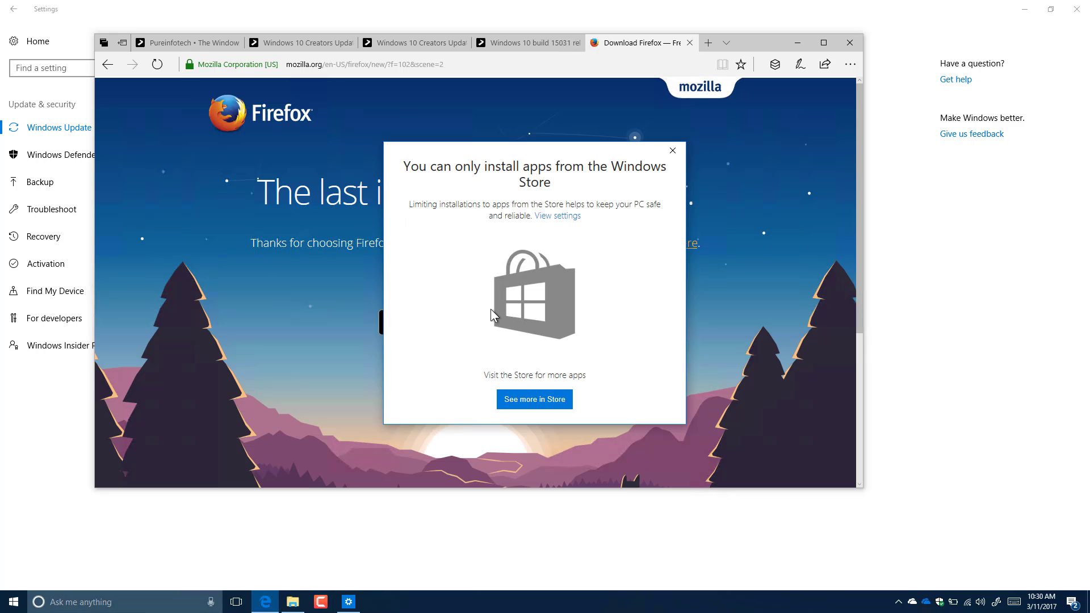
pyautogui.click(672, 151)
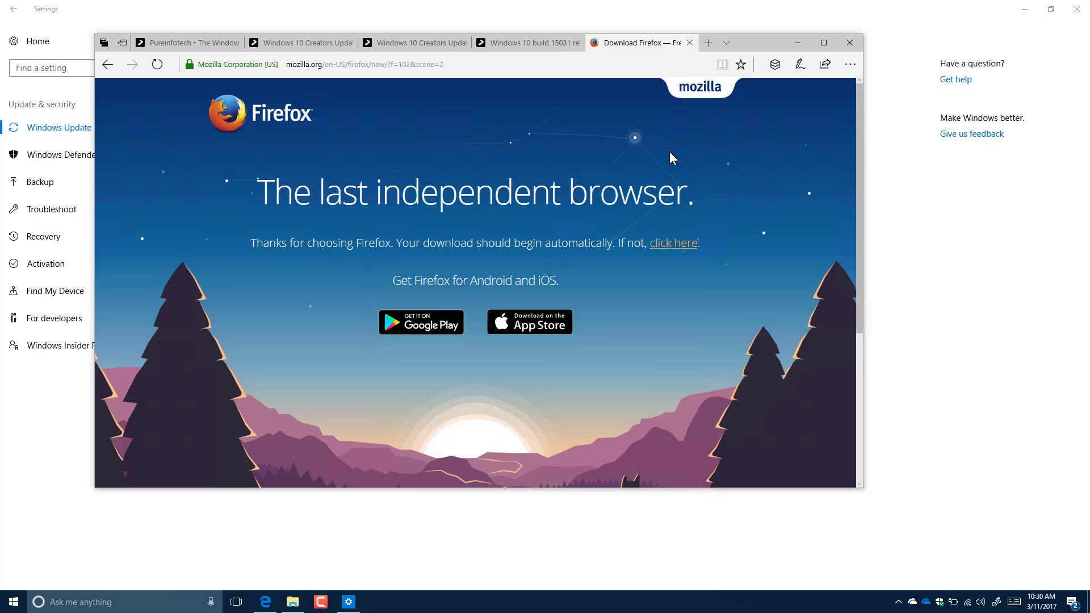
pyautogui.click(283, 43)
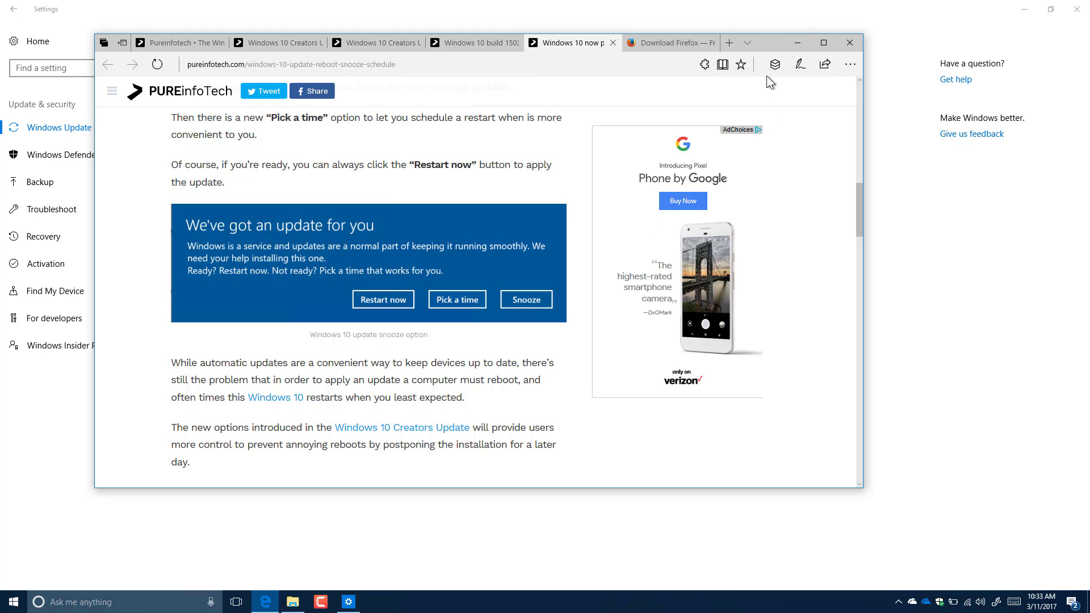
# Minimize Edge, show the Windows Defender settings page, and open the Cortana search panel
pyautogui.click(792, 42)
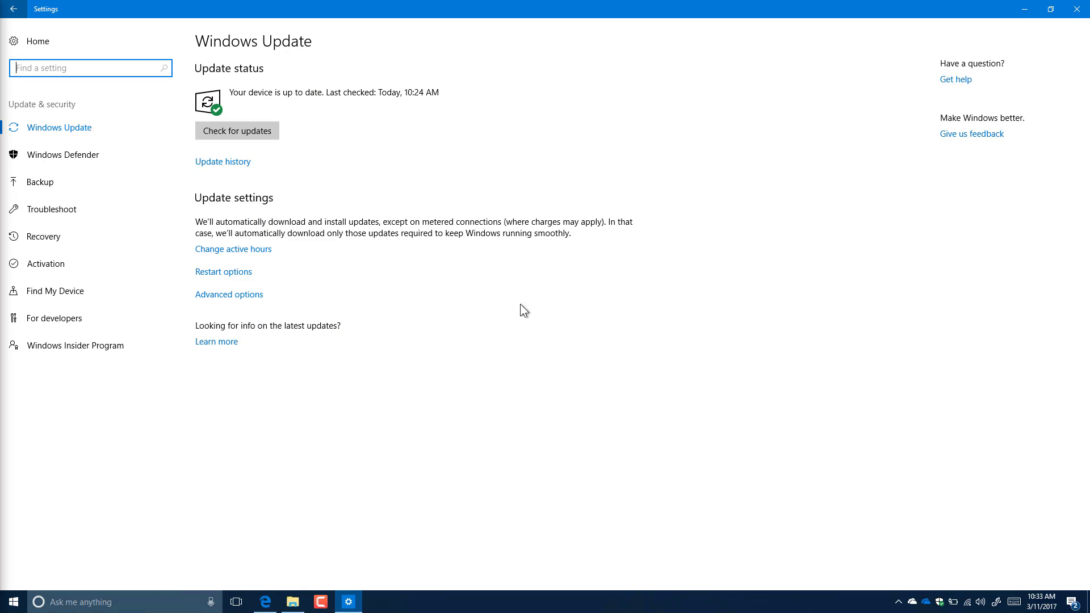
pyautogui.click(65, 155)
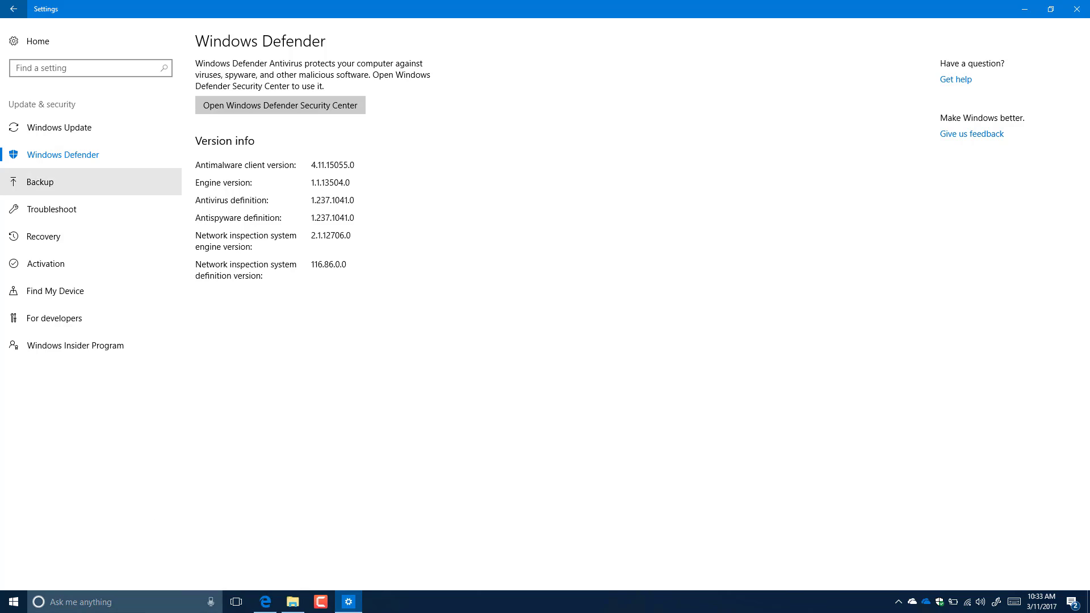
pyautogui.click(148, 602)
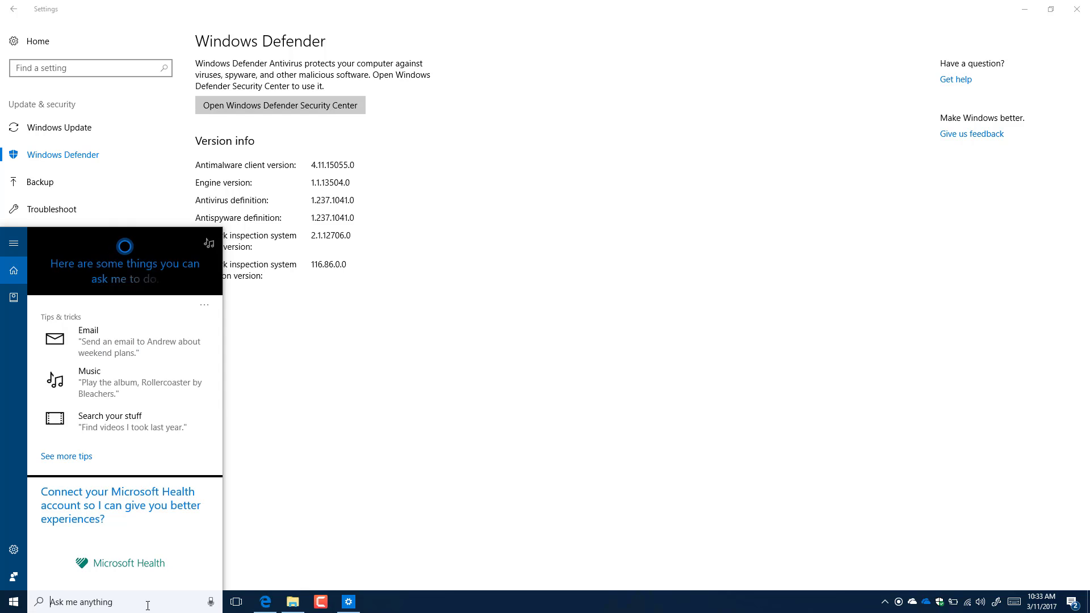
# Search 'def' to launch Windows Defender Security Center and expand its navigation pane
pyautogui.write('defr')
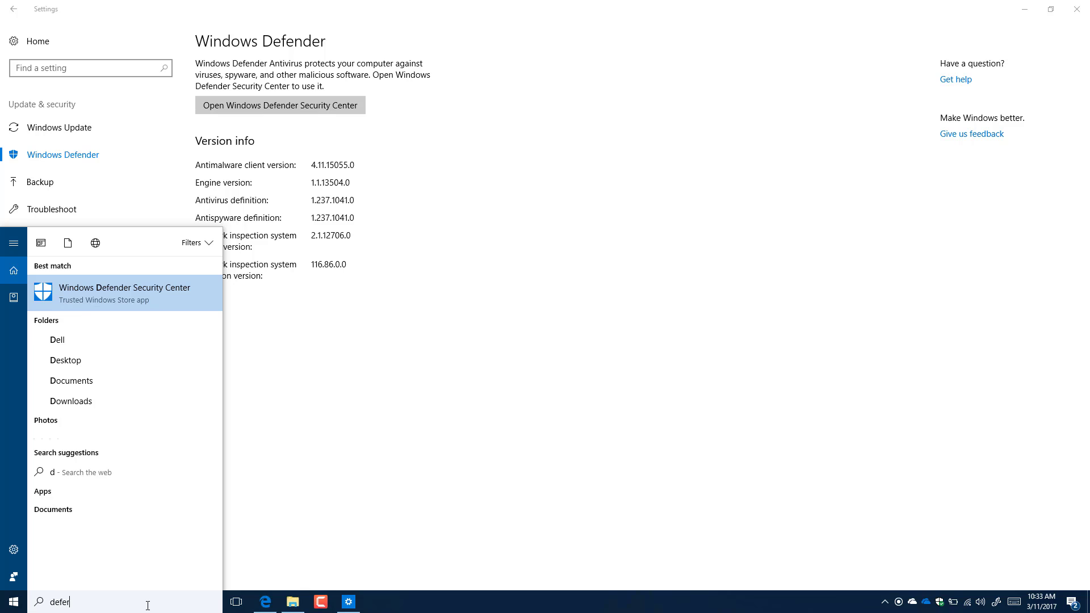
pyautogui.press('BackSpace')
pyautogui.click(157, 304)
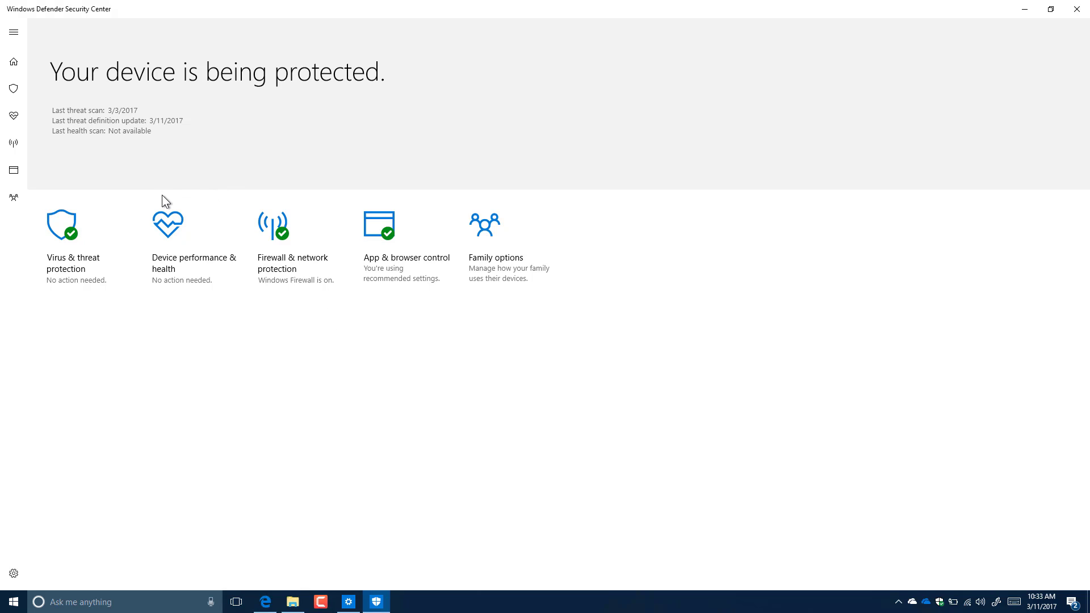
pyautogui.click(20, 33)
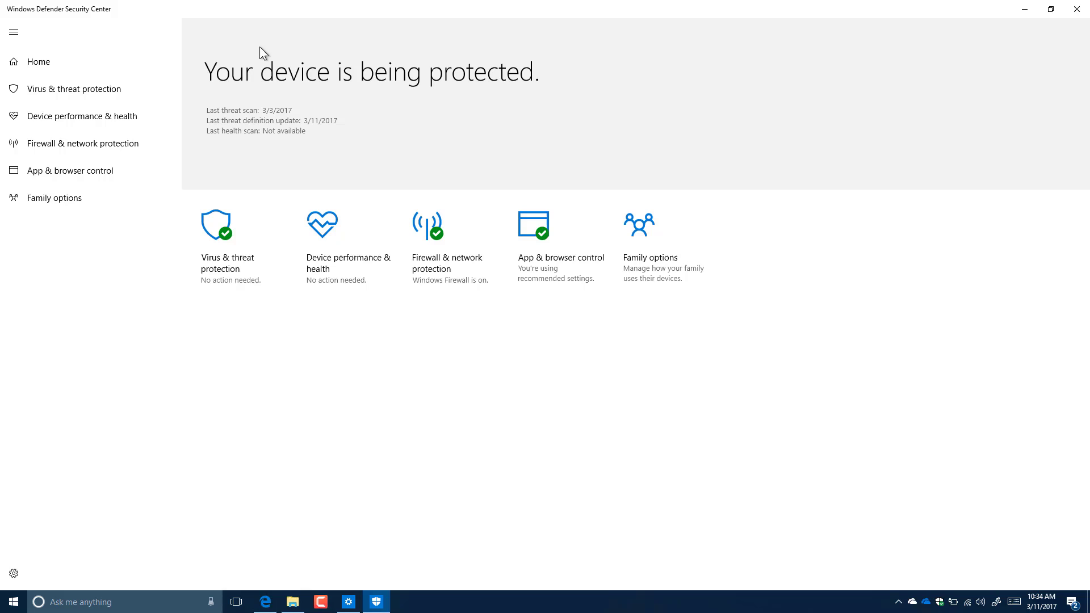
# Show the App & browser control page with its three SmartScreen settings set to Warn
pyautogui.click(539, 263)
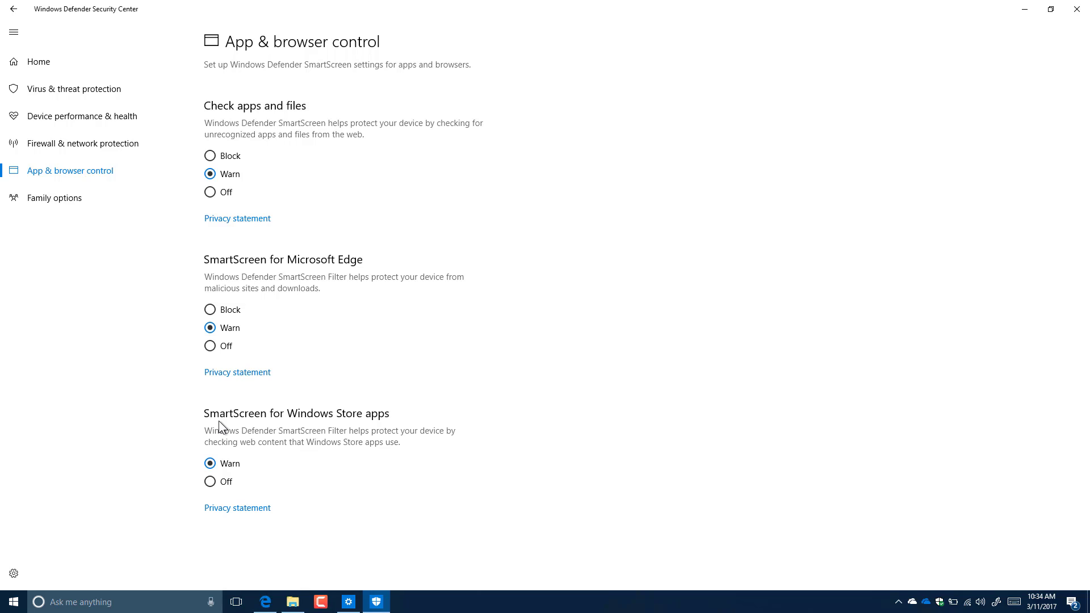
# Review Virus & threat protection settings: real-time, cloud-based and sample submission all On
pyautogui.click(19, 575)
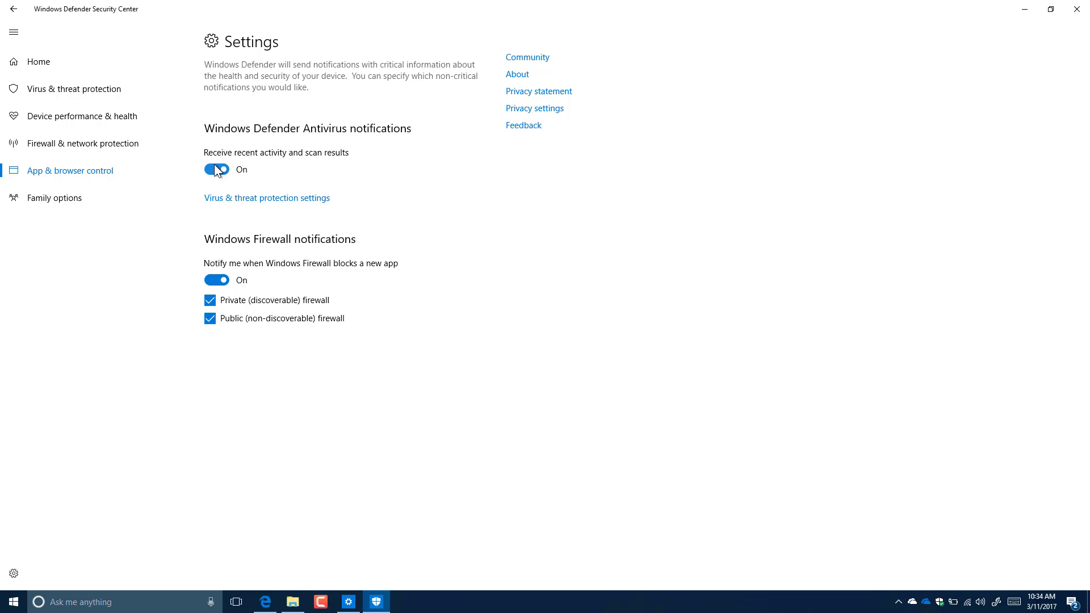
pyautogui.click(266, 204)
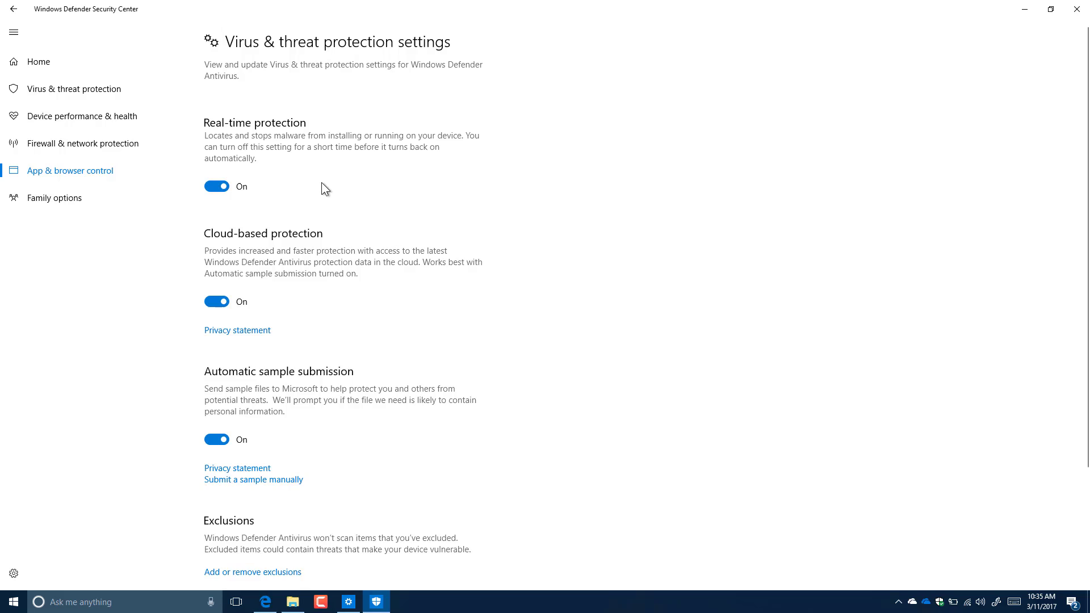
pyautogui.scroll(-3, 321, 182)
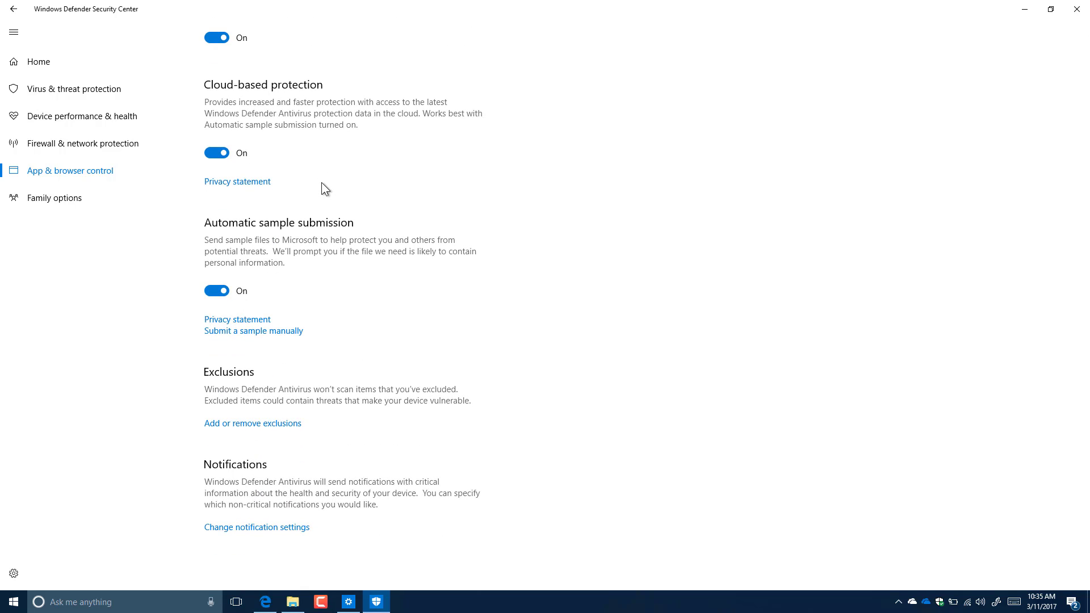
pyautogui.scroll(3, 321, 182)
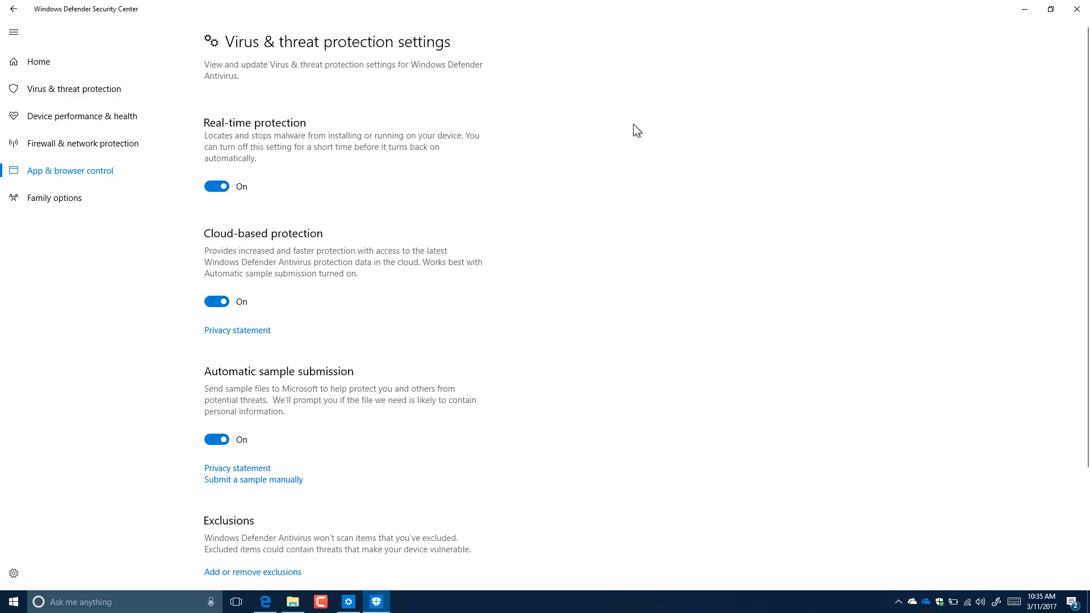
# Hide Security Center and Settings, then show the Creators Update privacy settings article in Edge
pyautogui.click(1016, 11)
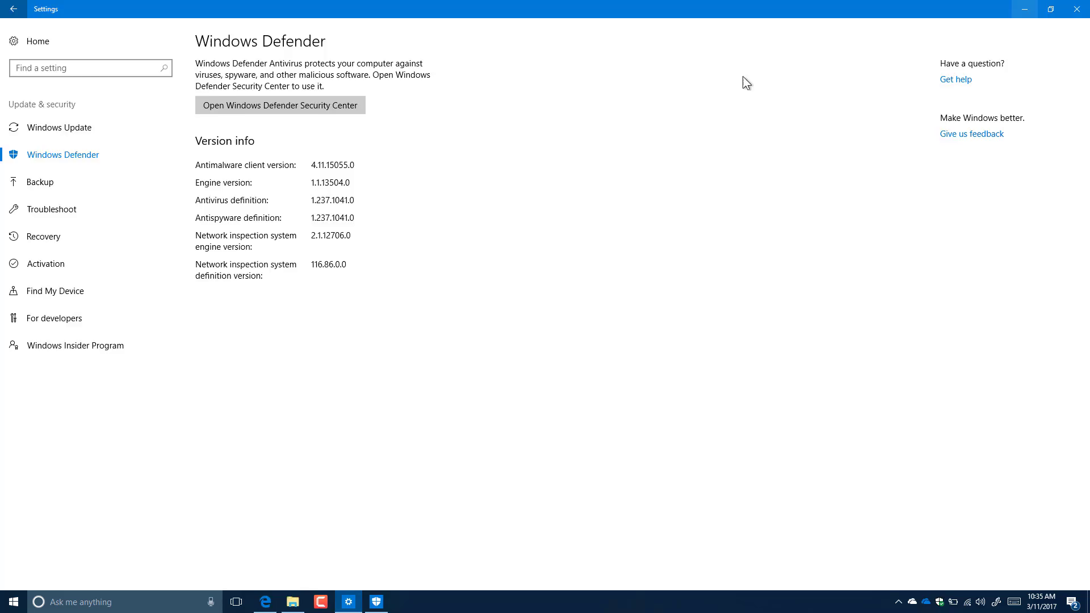
pyautogui.press('super+d')
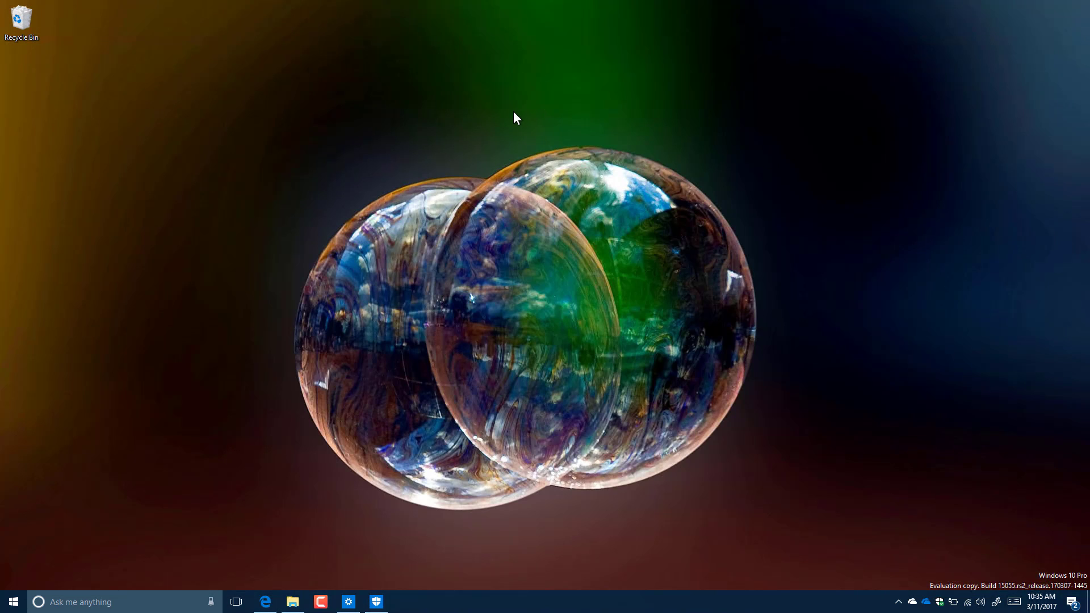
pyautogui.click(265, 602)
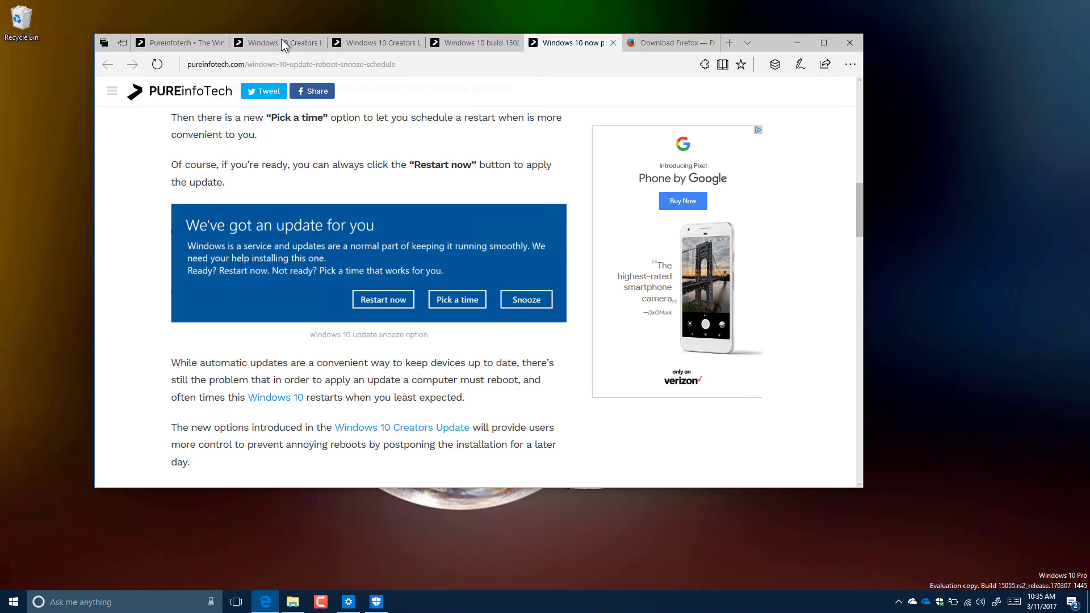
pyautogui.moveTo(285, 44)
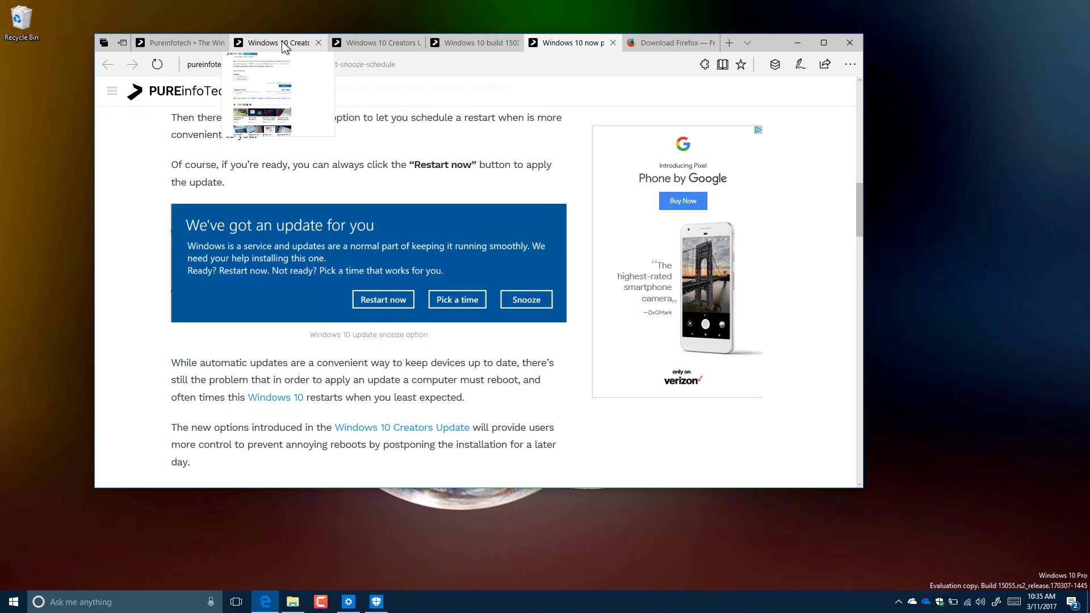
pyautogui.click(284, 45)
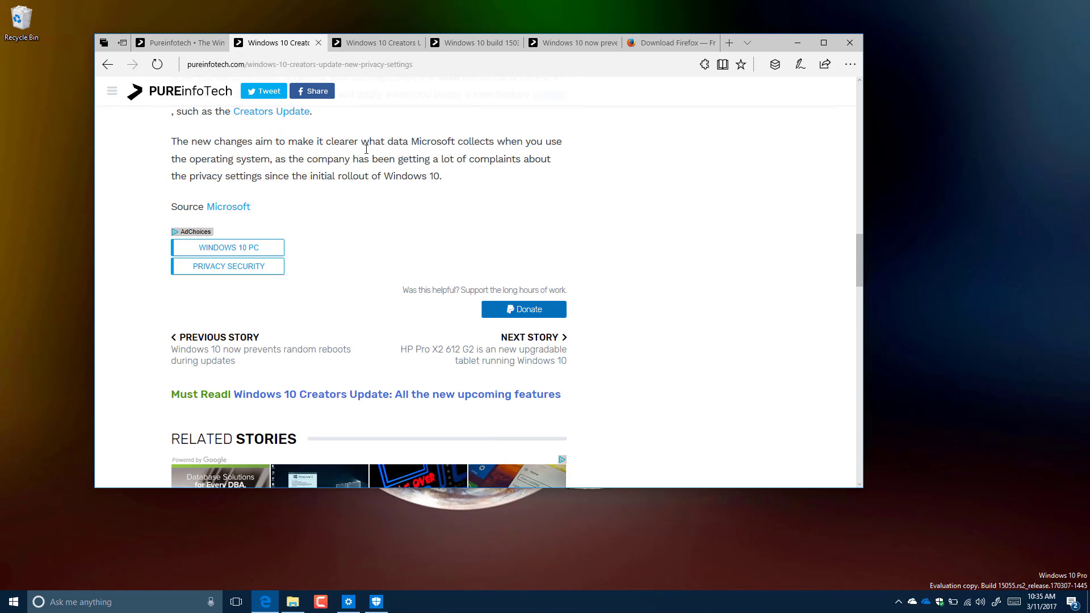
pyautogui.moveTo(363, 43)
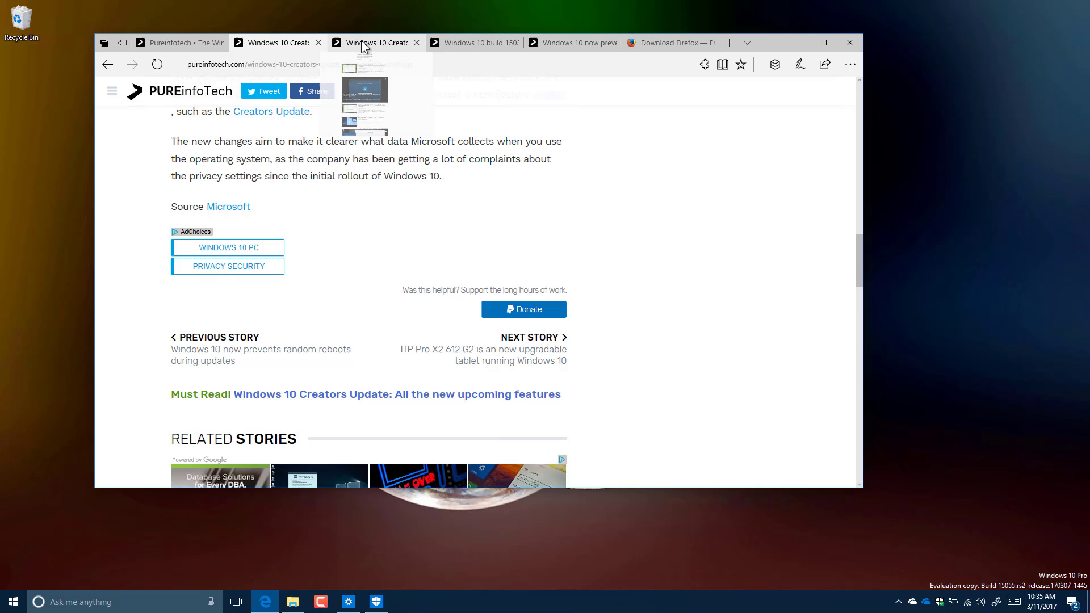
pyautogui.moveTo(465, 43)
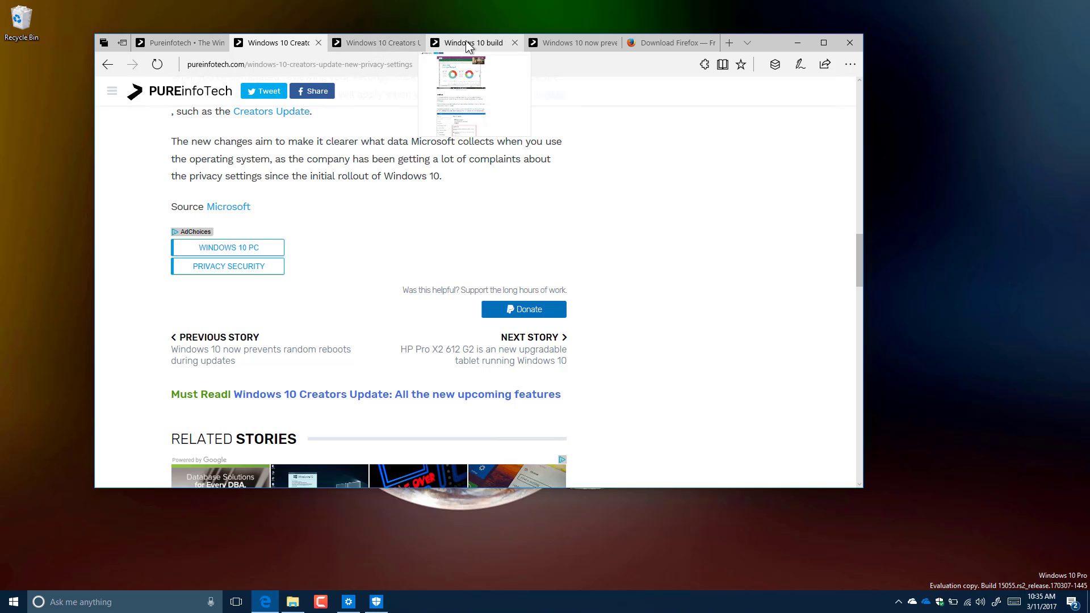
# Bring up the Windows 10 build 15031 article and scroll down to its Picture-in-Picture section
pyautogui.click(463, 77)
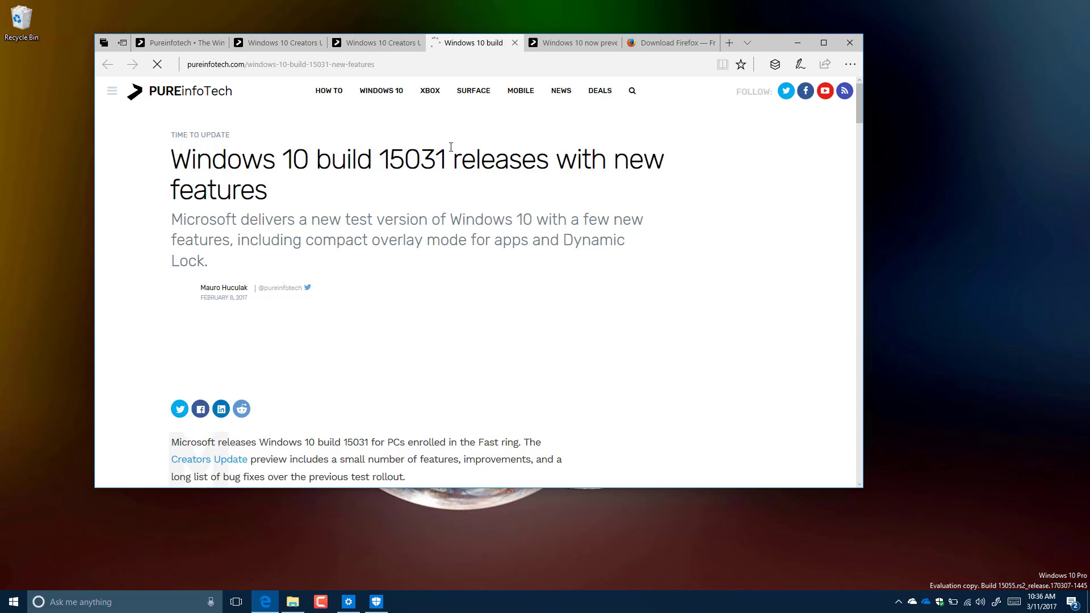
pyautogui.scroll(-10, 455, 164)
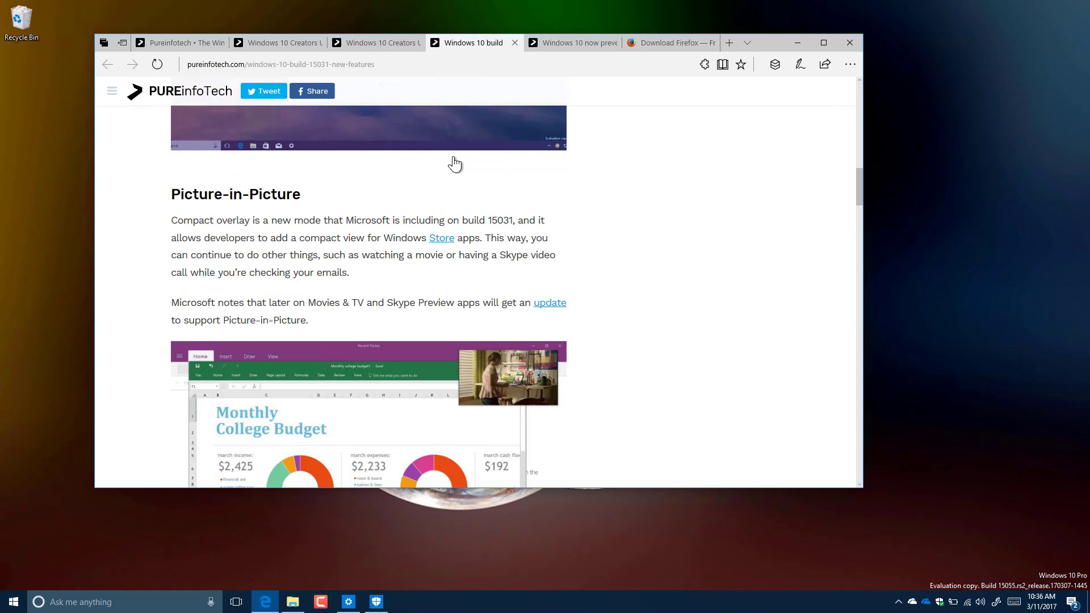
pyautogui.scroll(-3, 468, 166)
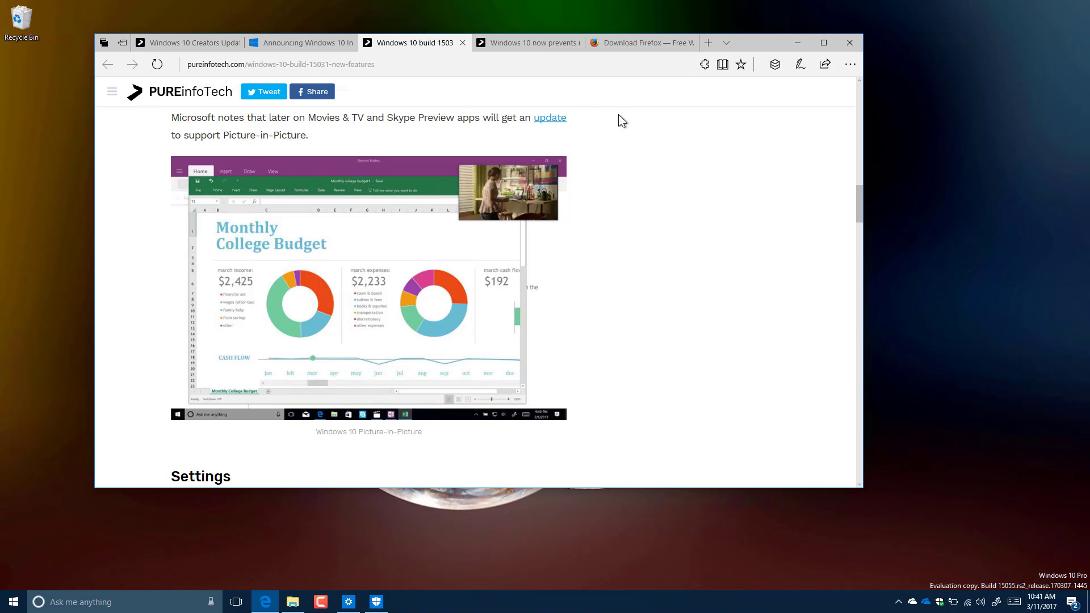
pyautogui.click(308, 44)
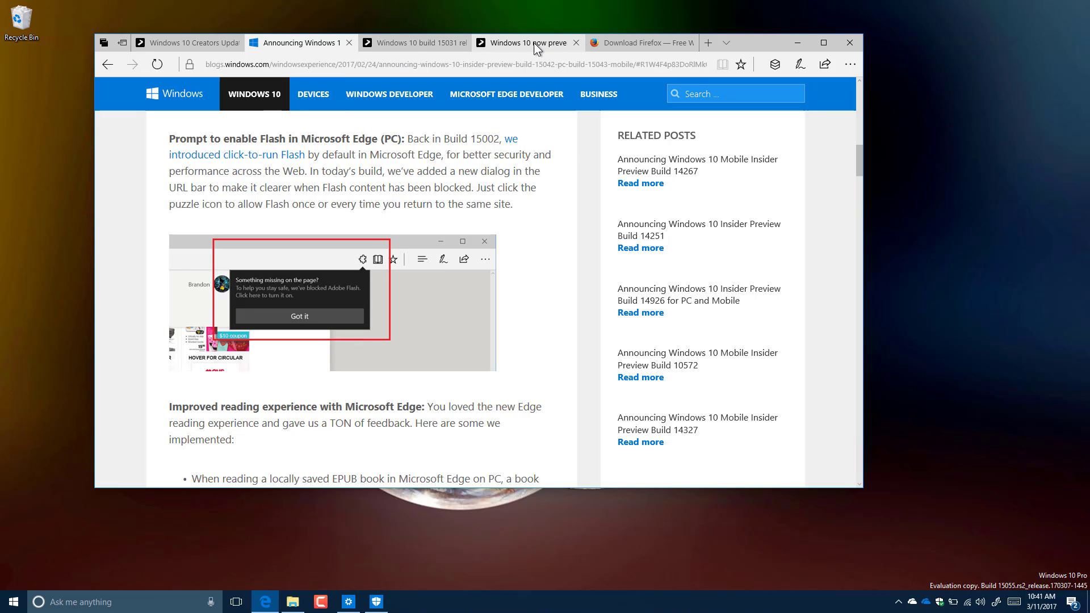
pyautogui.click(409, 46)
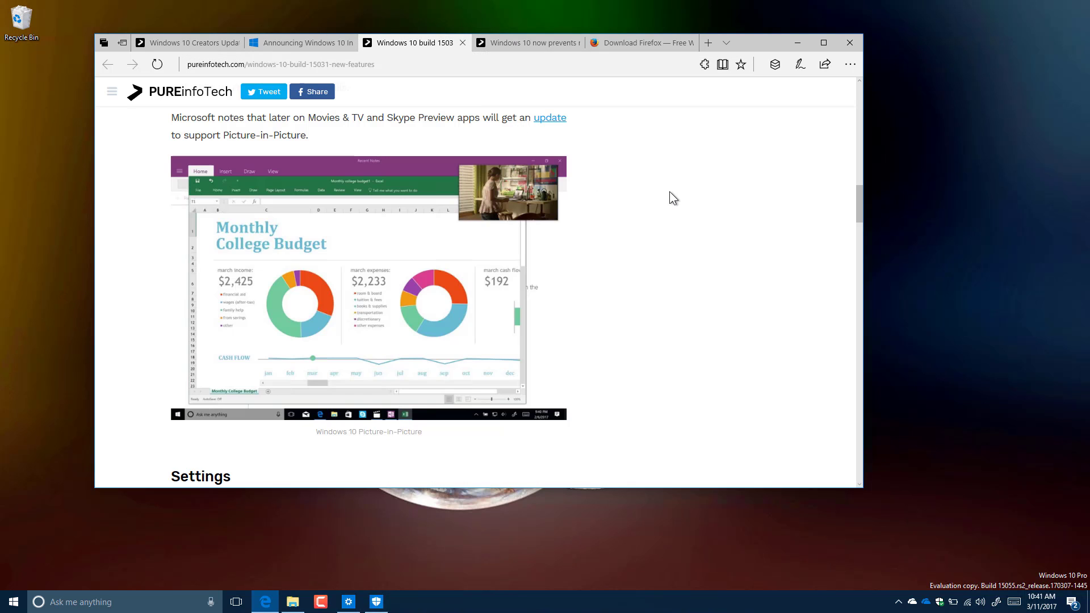
# Show the 'Adobe Flash content was blocked' prompt from the blocked-Flash icon in Edge's address bar
pyautogui.click(706, 65)
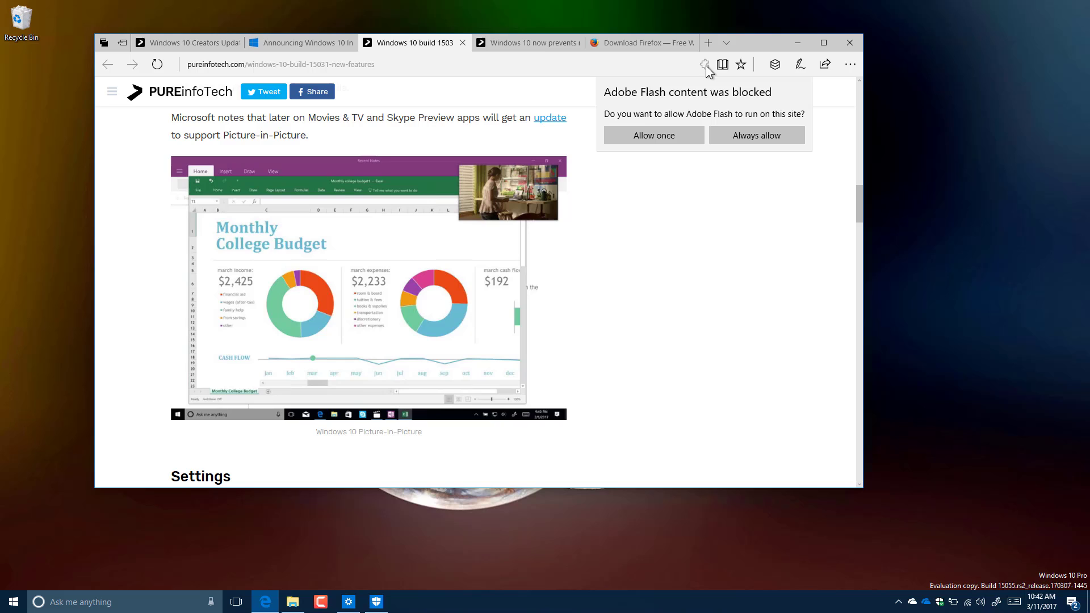